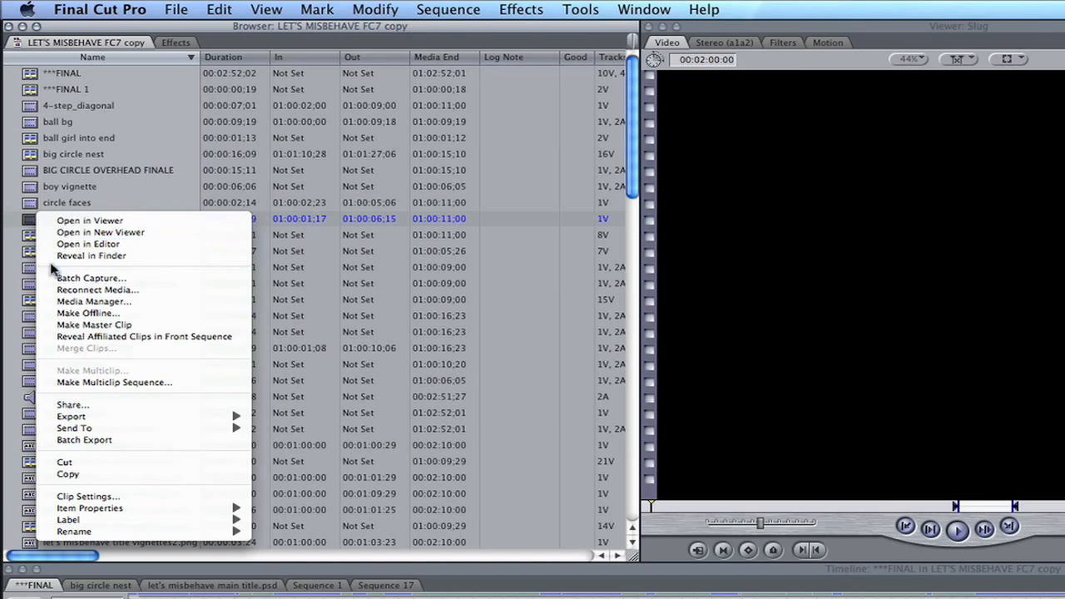
Open the format properties of the selected circle faces clip, examine its source file location, and close them.
left_click(89, 511)
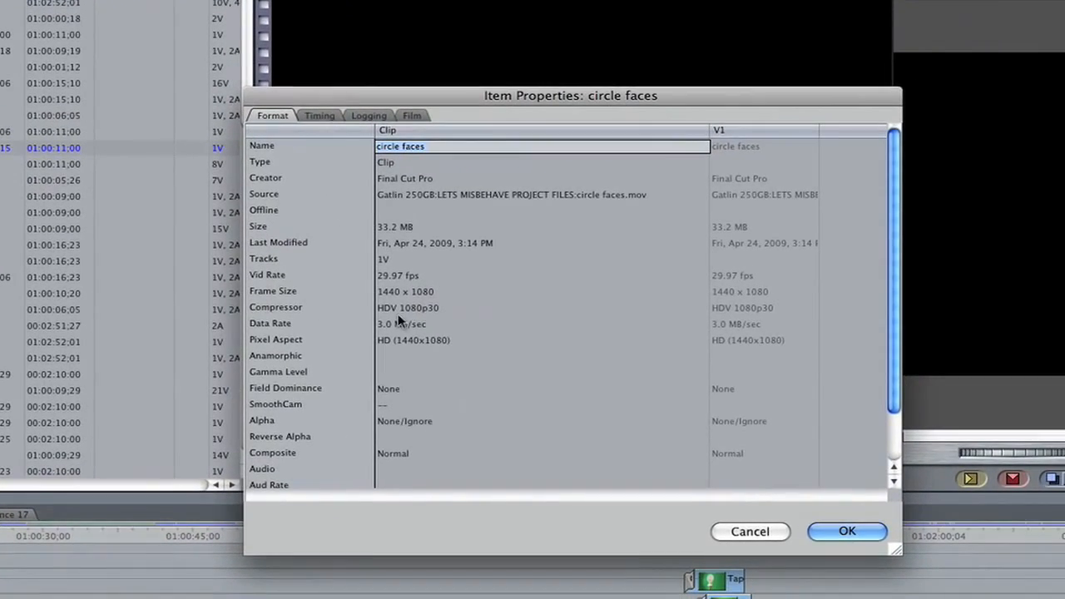
left_click(441, 196)
left_click(404, 196)
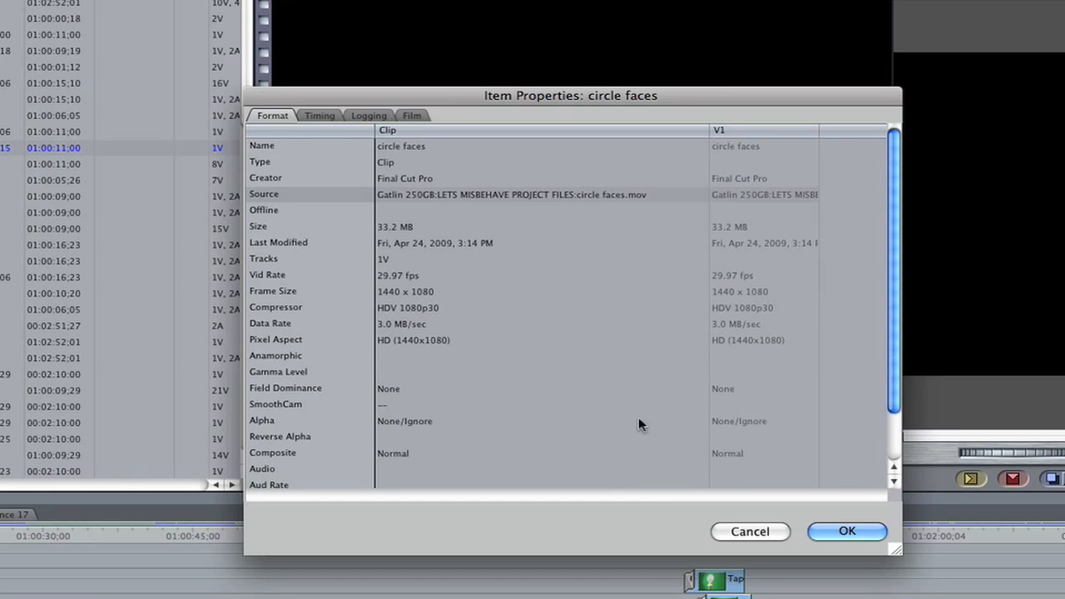
left_click(840, 534)
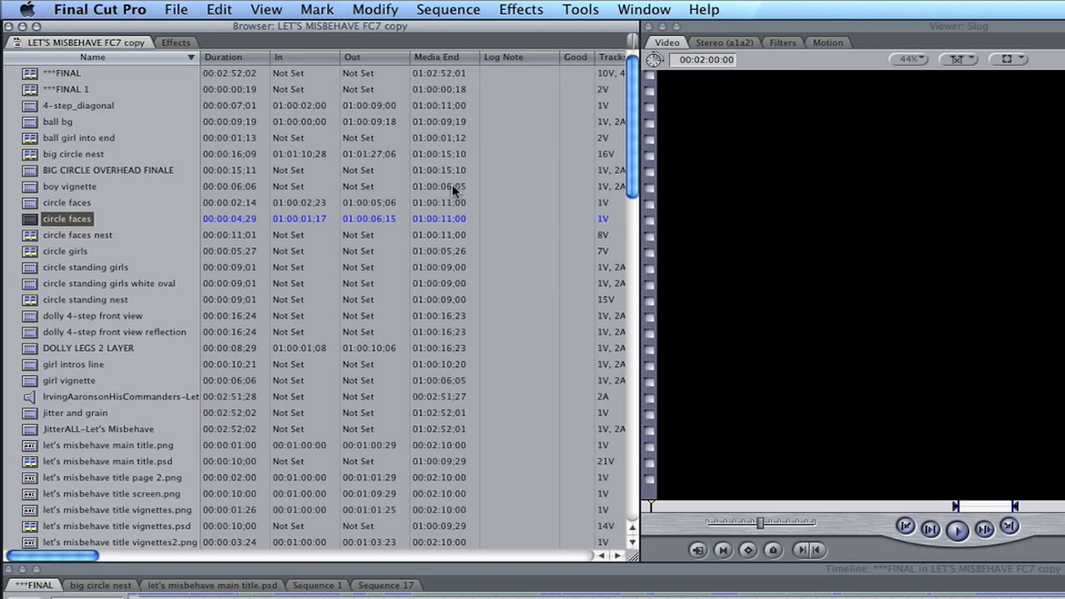
Select the girl vignette clip, the music audio clip, the main title PNG and Sequence 1 in turn to compare item types.
left_click_drag(633, 194, 633, 271)
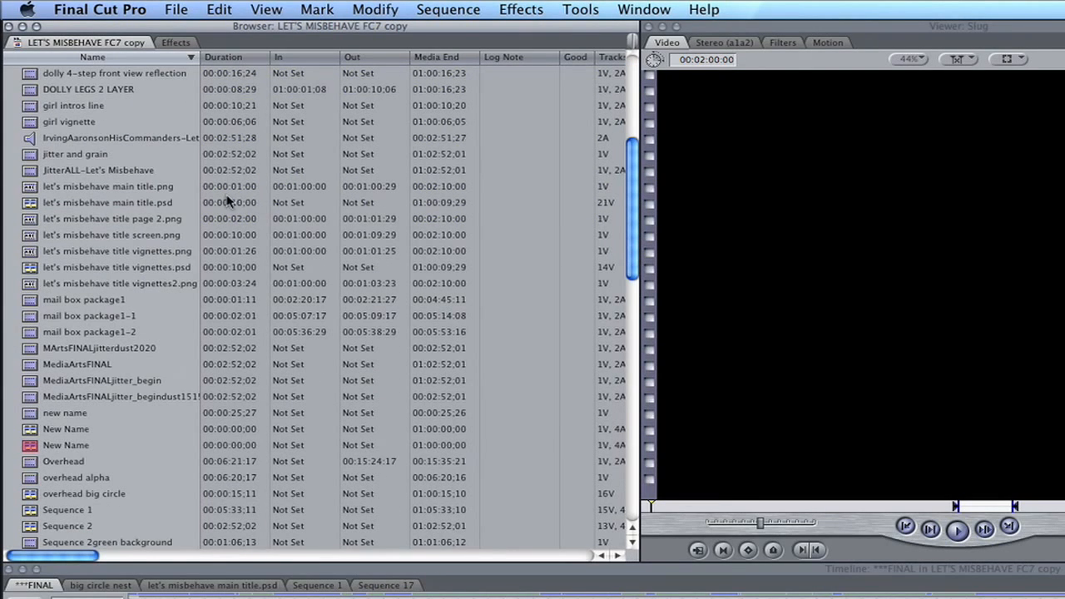
left_click(30, 123)
double_click(30, 122)
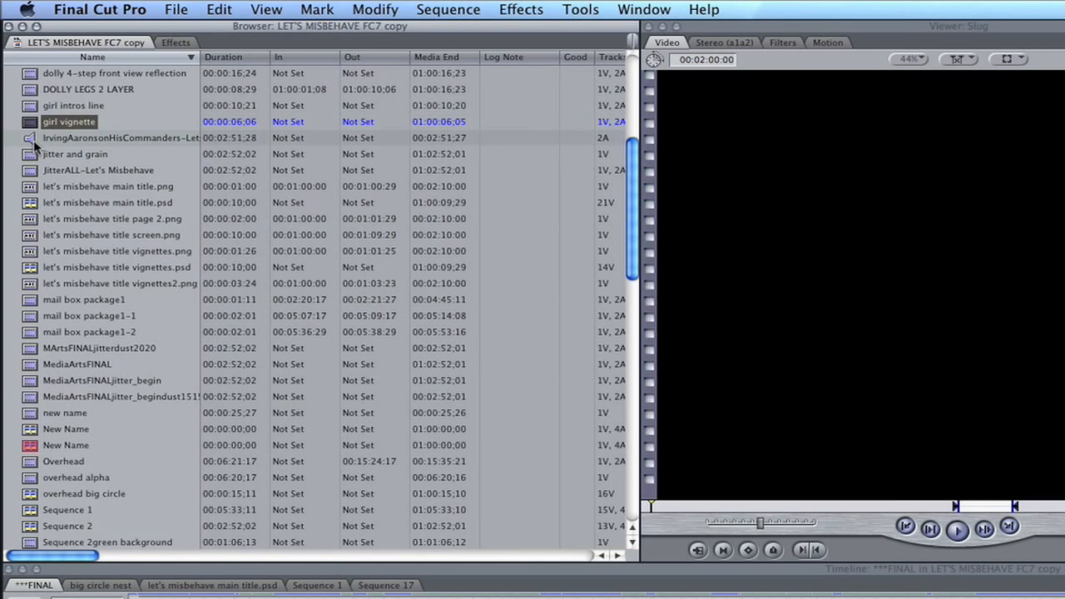
double_click(32, 138)
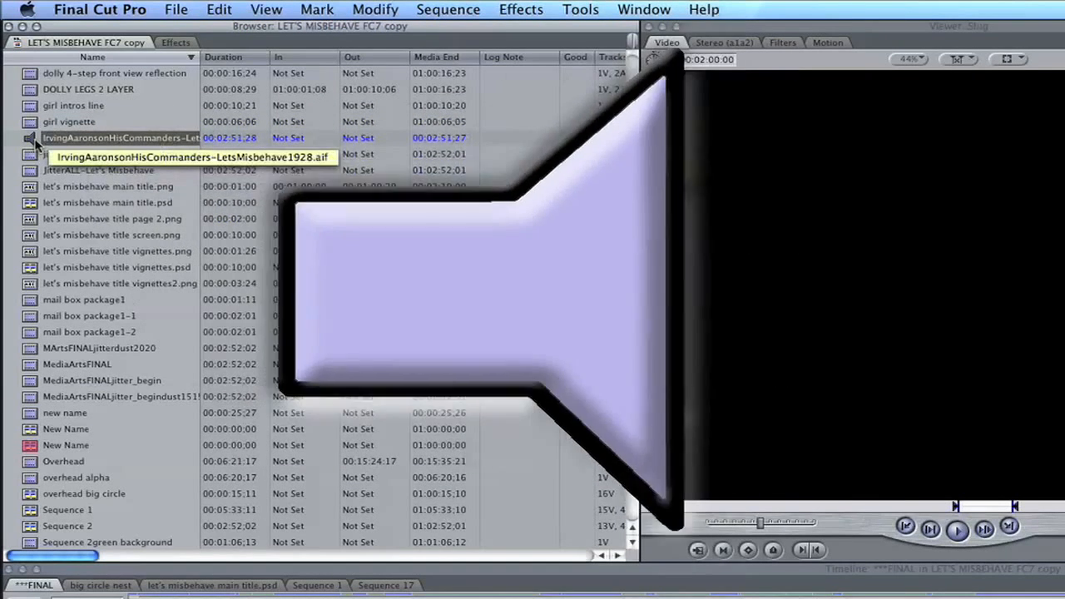
double_click(31, 191)
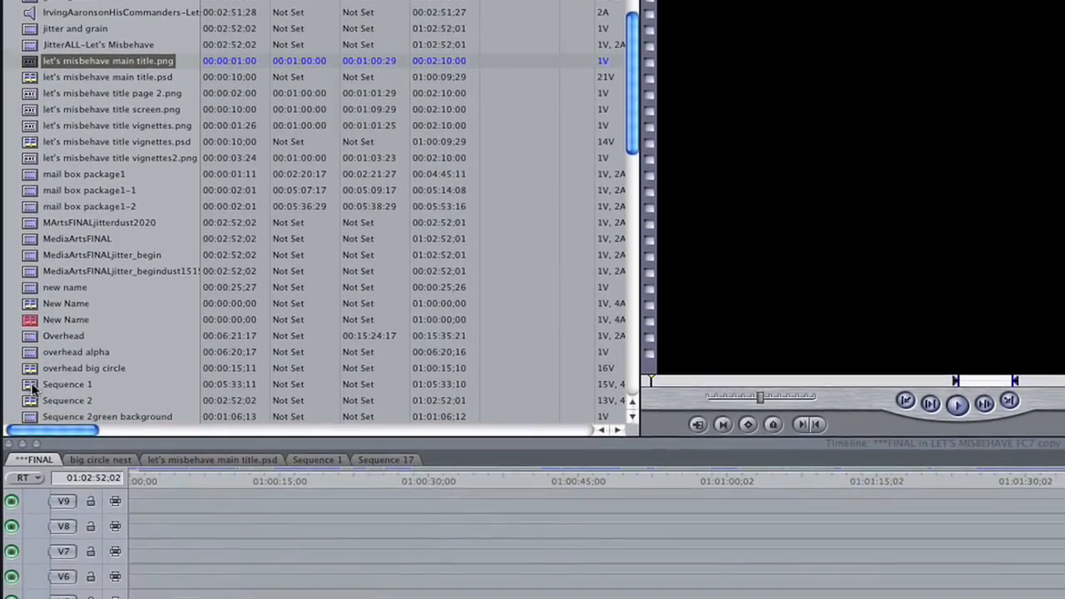
double_click(32, 387)
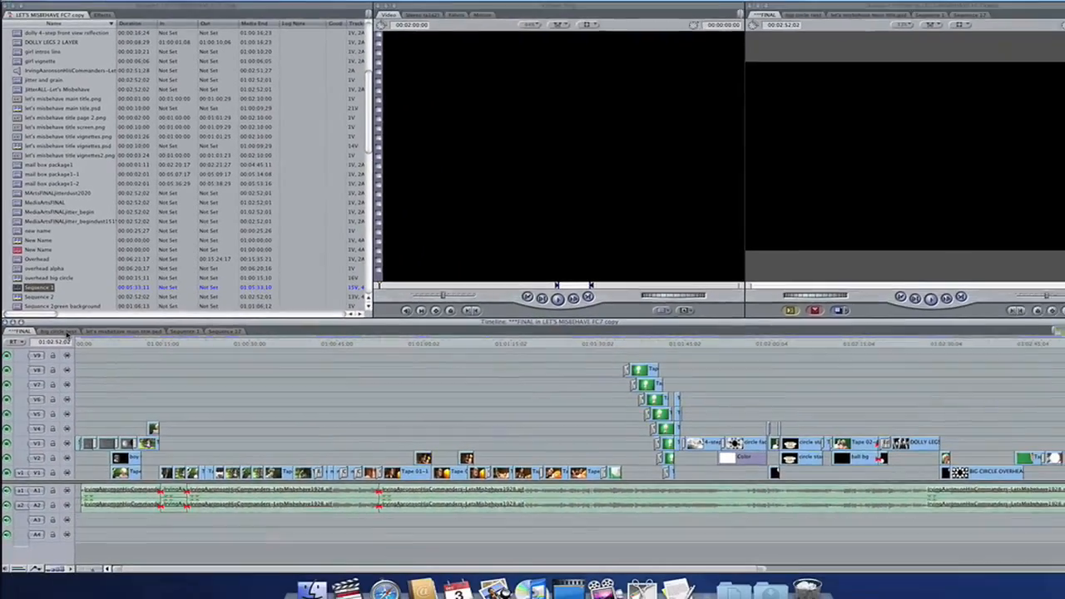
Look through the open big circle nest, let's misbehave main title.psd and Sequence 1 sequences in the timeline.
left_click(98, 388)
left_click(100, 325)
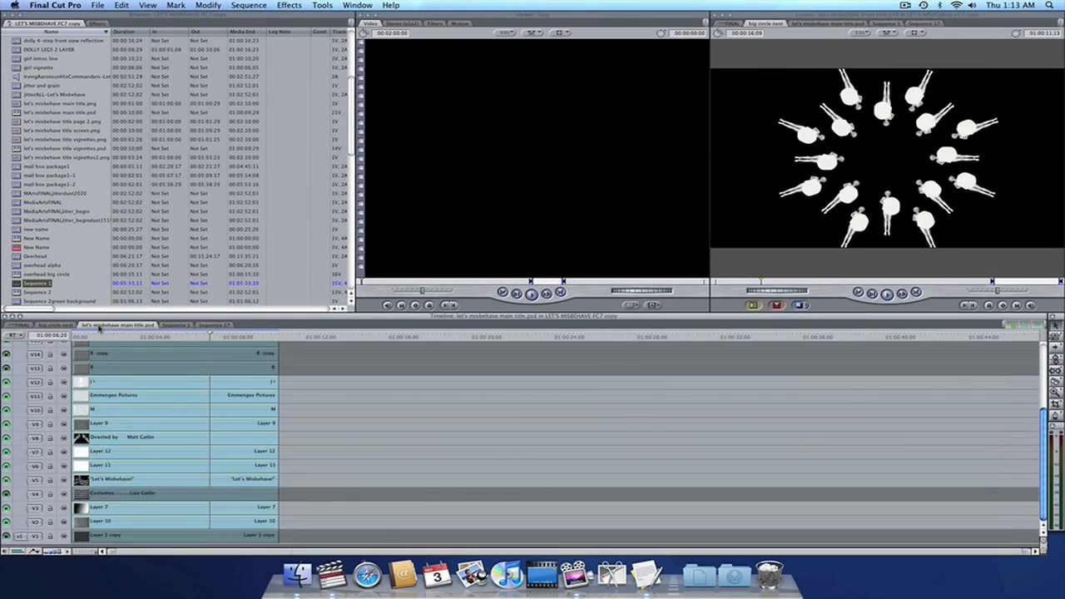
left_click(176, 325)
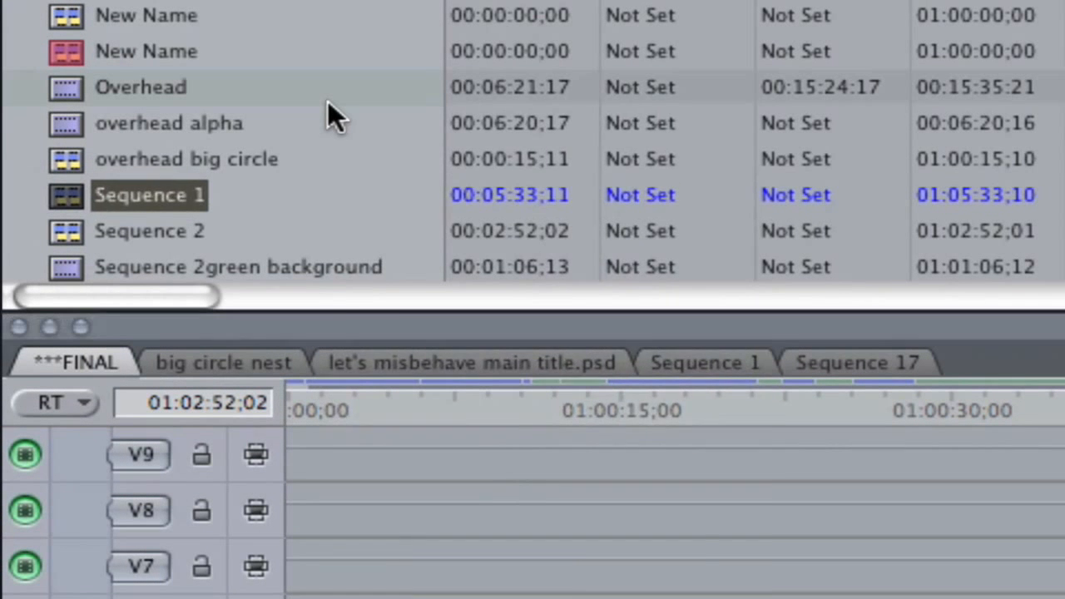
Create a new sequence in the project browser, keeping its default name.
right_click(84, 261)
left_click(394, 204)
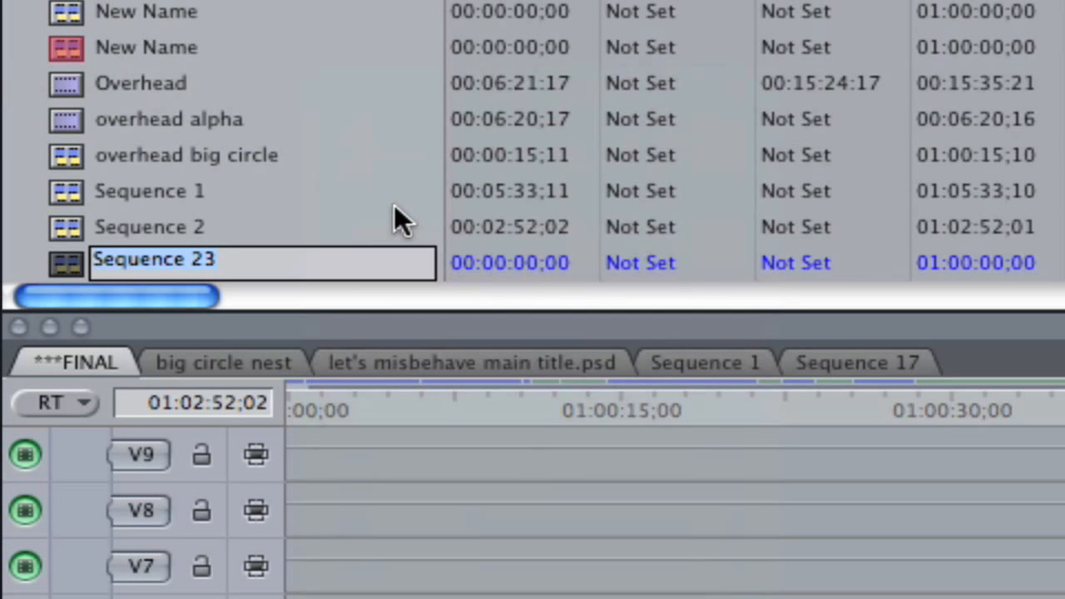
left_click(233, 266)
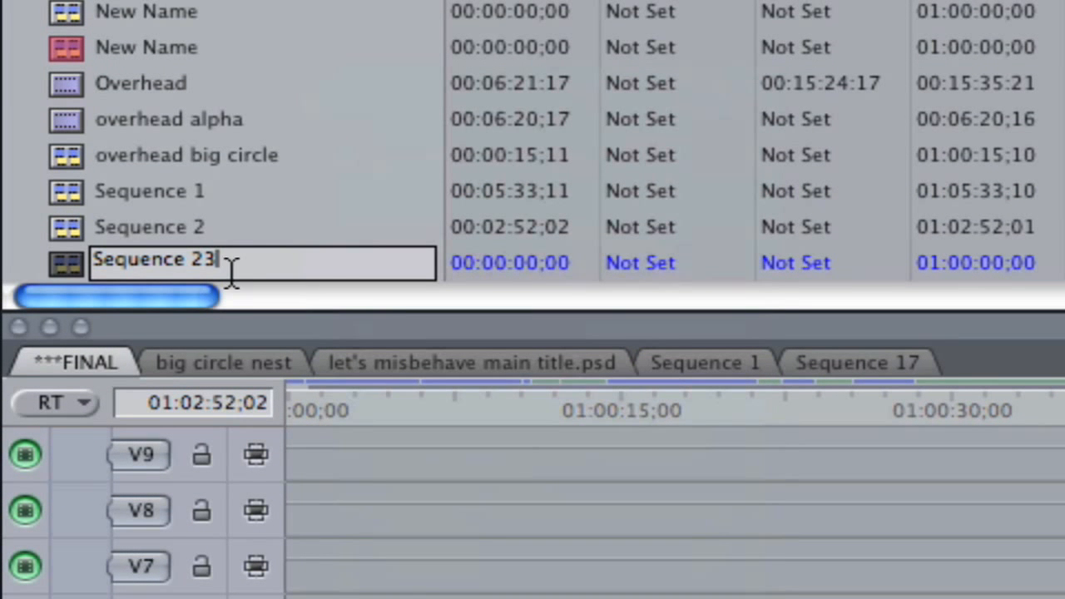
key("Return")
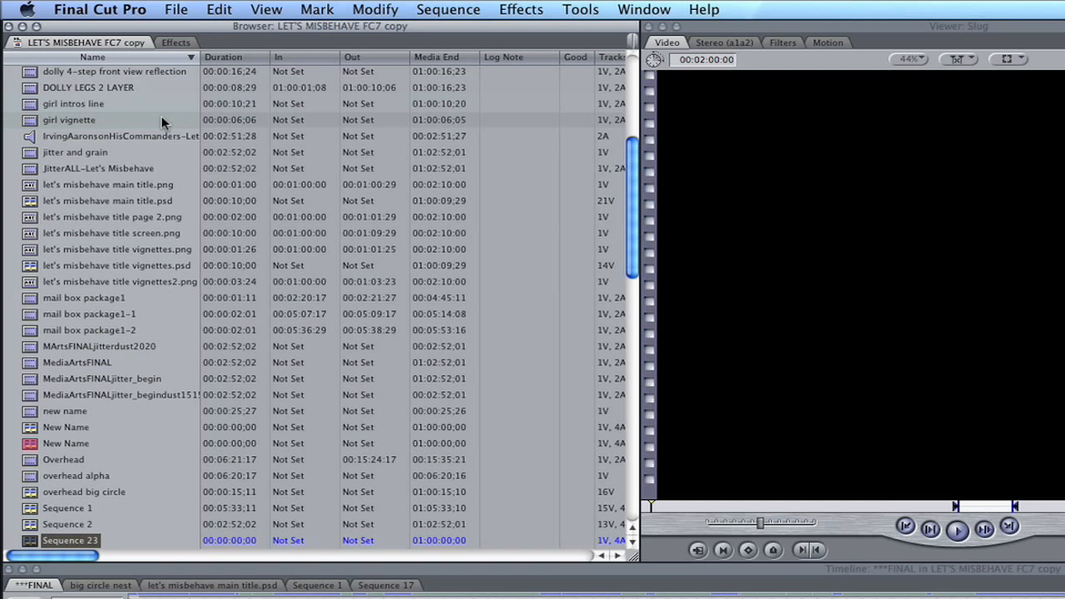
Create a new bin in the project browser.
scroll(196, 125, "up", 5)
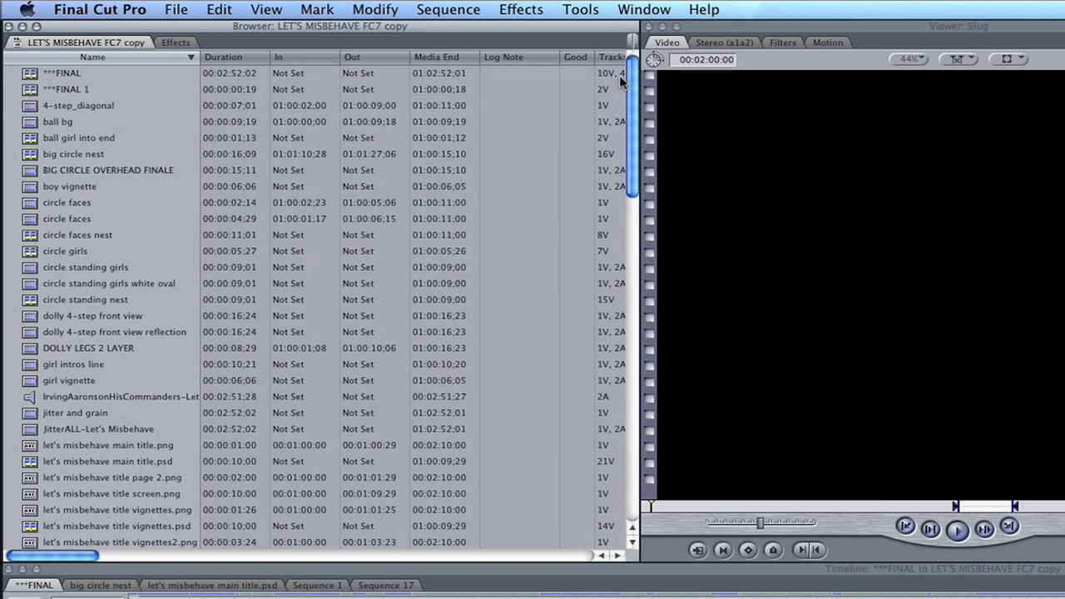
right_click(150, 134)
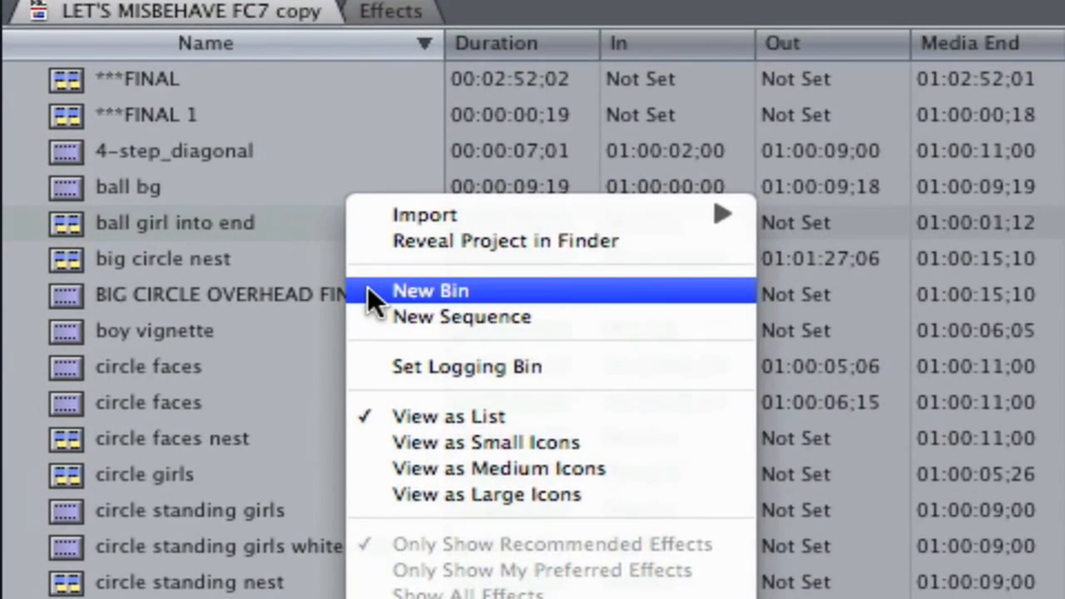
left_click(308, 231)
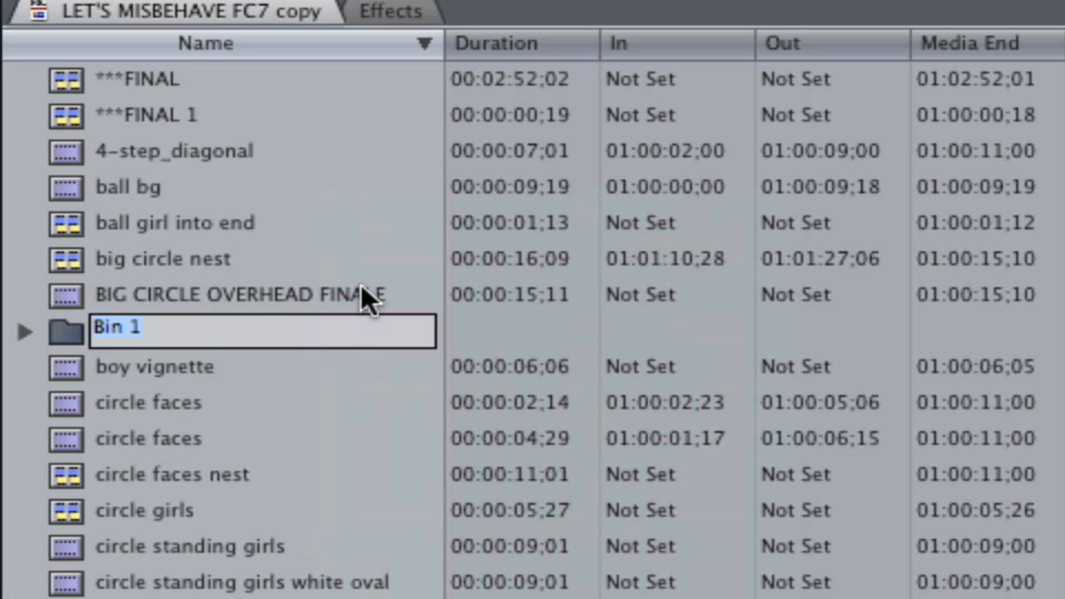
Move the six items from ***FINAL 1 through BIG CIRCLE OVERHEAD FINALE into Bin 1, keeping the bin's default name.
left_click_drag(26, 106, 148, 296)
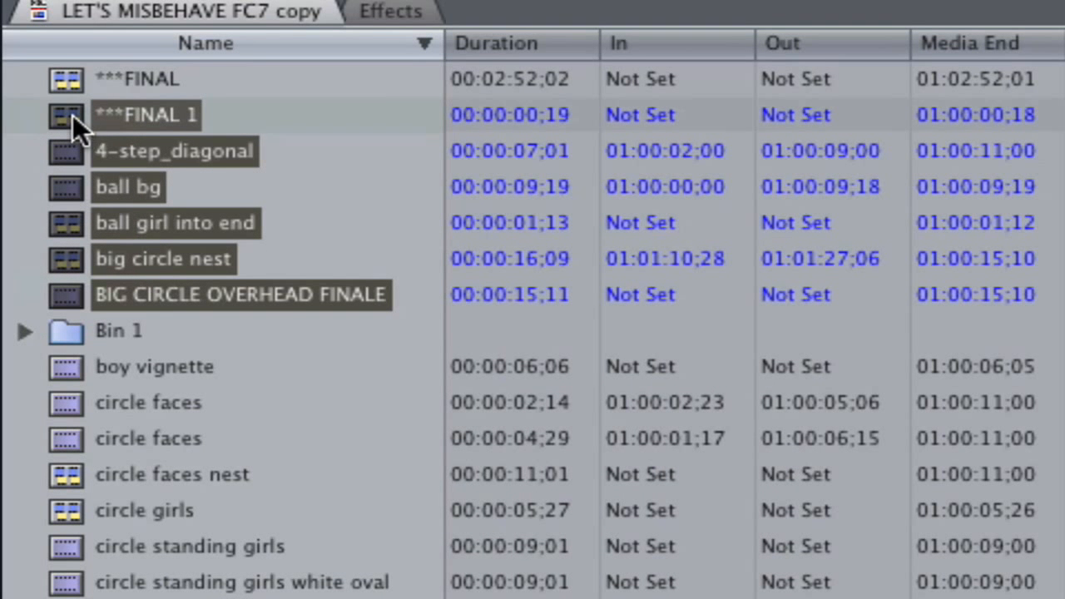
left_click_drag(72, 115, 72, 336)
left_click(73, 336)
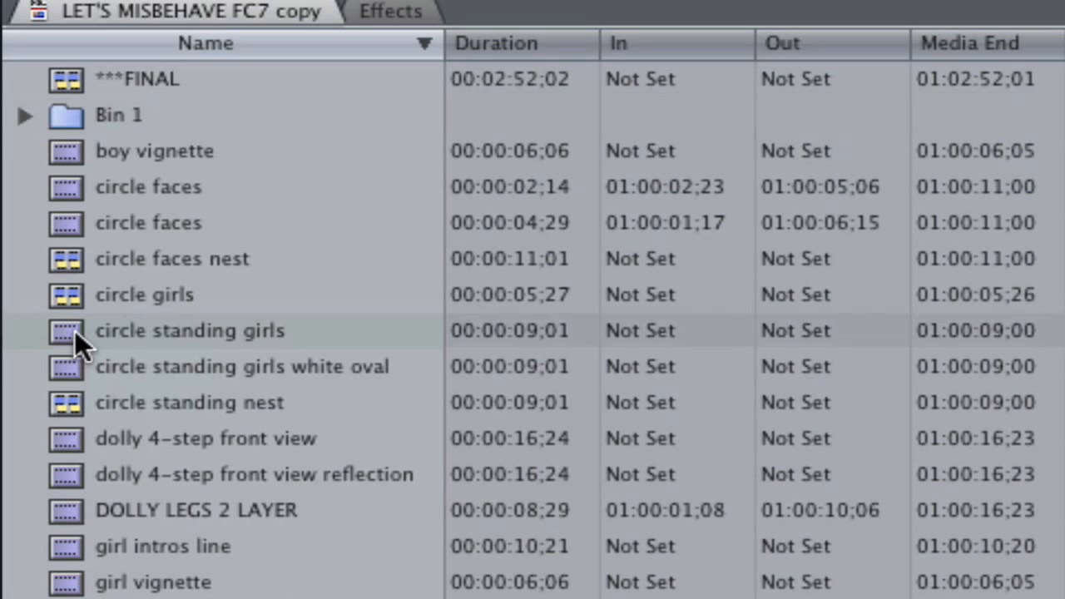
View the contents of Bin 1 within the browser and in its own separate window, and close that window.
left_click(21, 118)
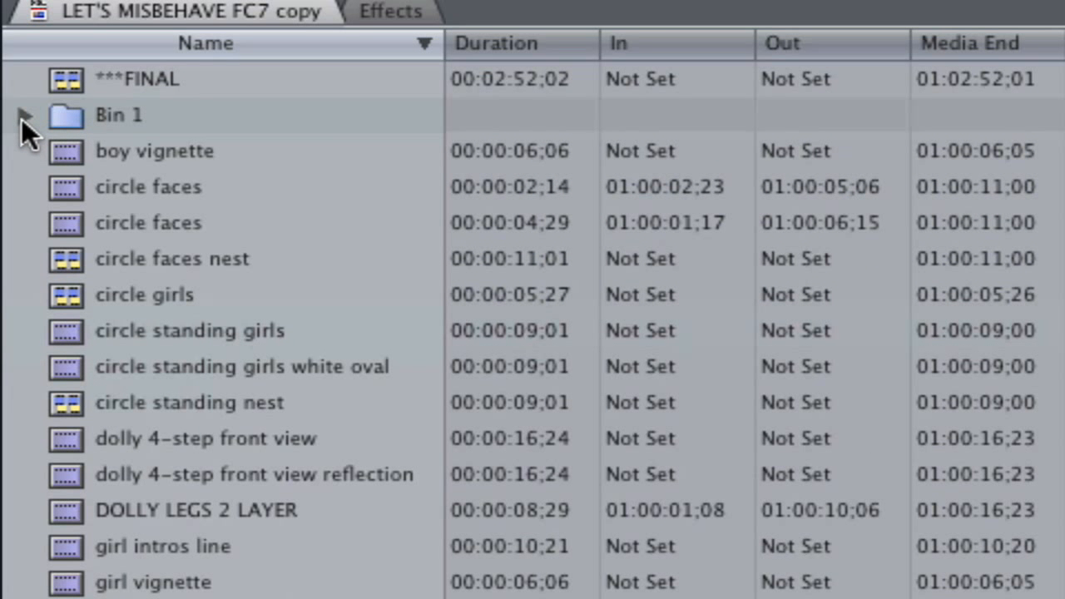
left_click(24, 115)
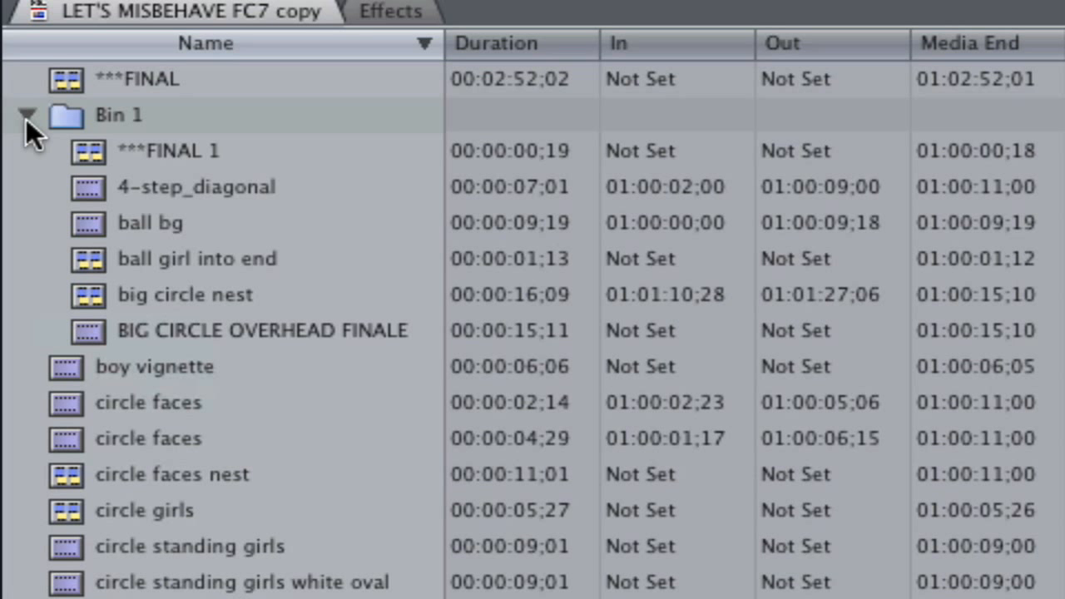
double_click(70, 117)
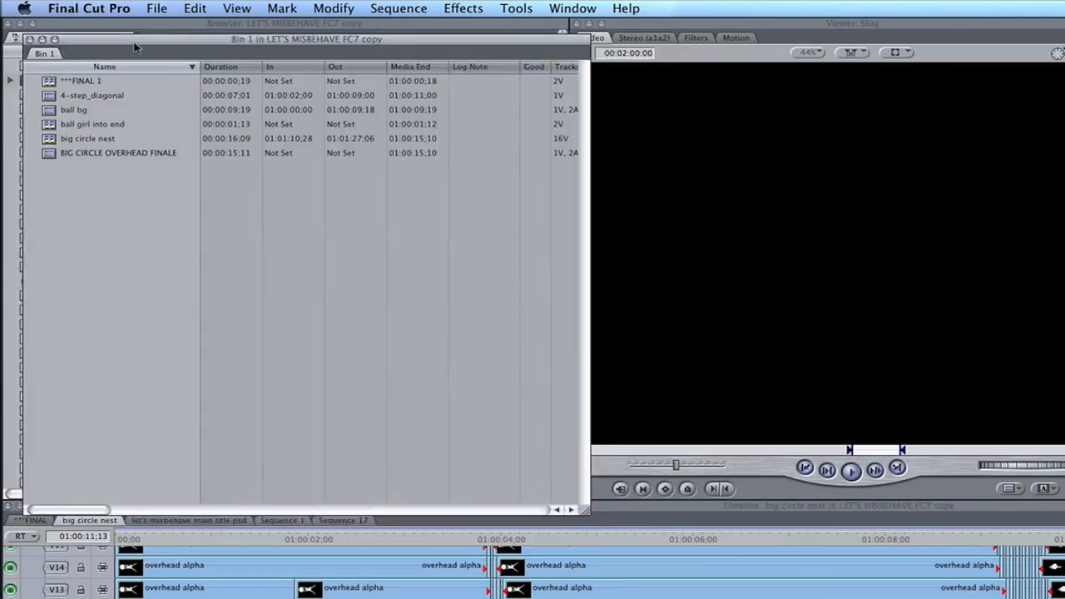
left_click_drag(137, 47, 360, 151)
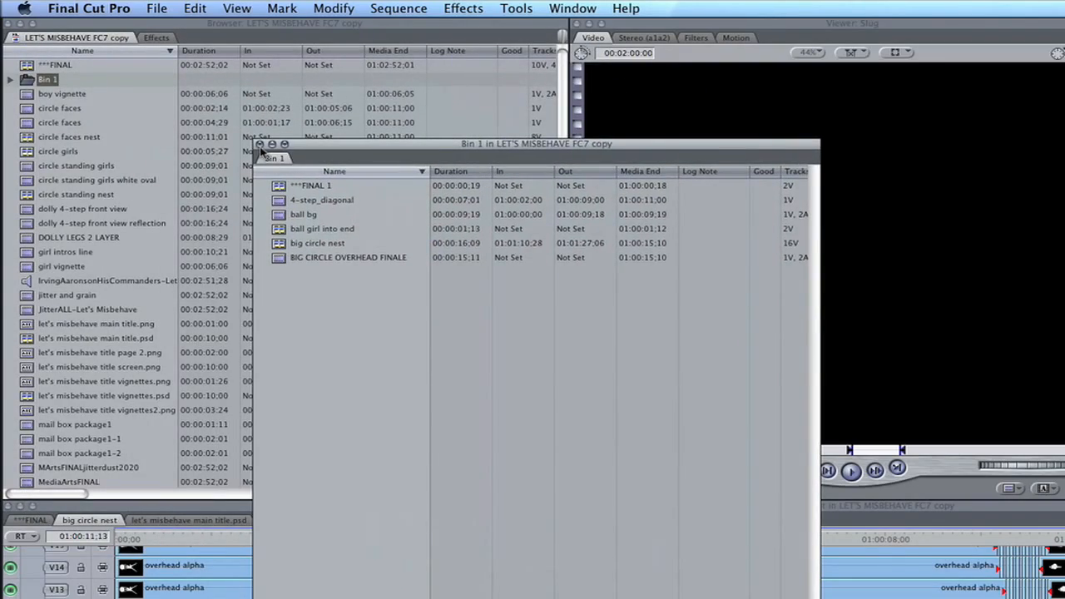
left_click(258, 144)
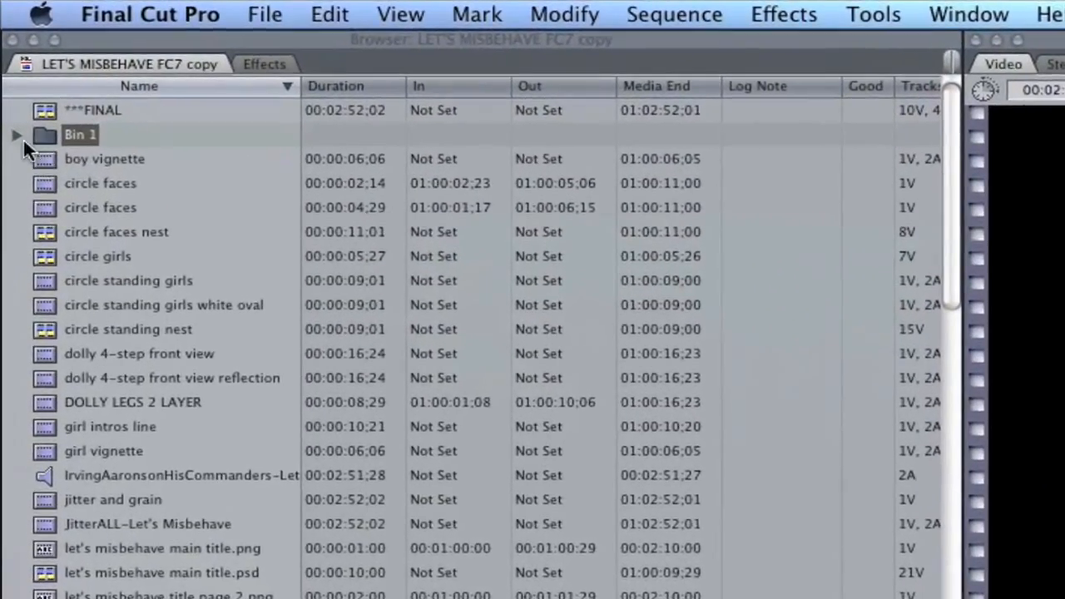
Expand Bin 1 in the browser and rename its ball bg clip to "ball #2".
left_click(18, 135)
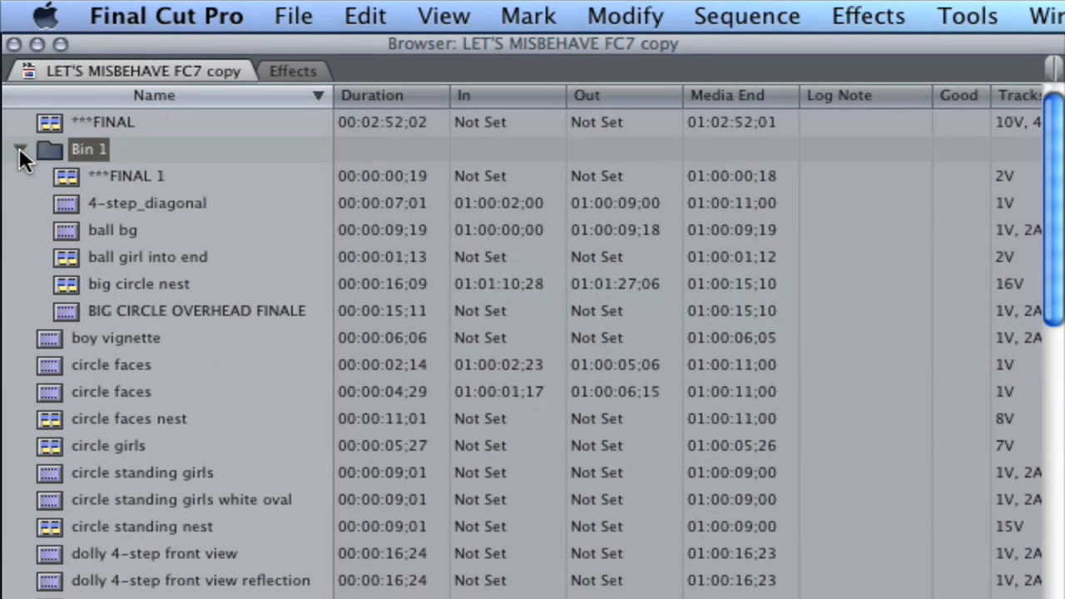
left_click(86, 200)
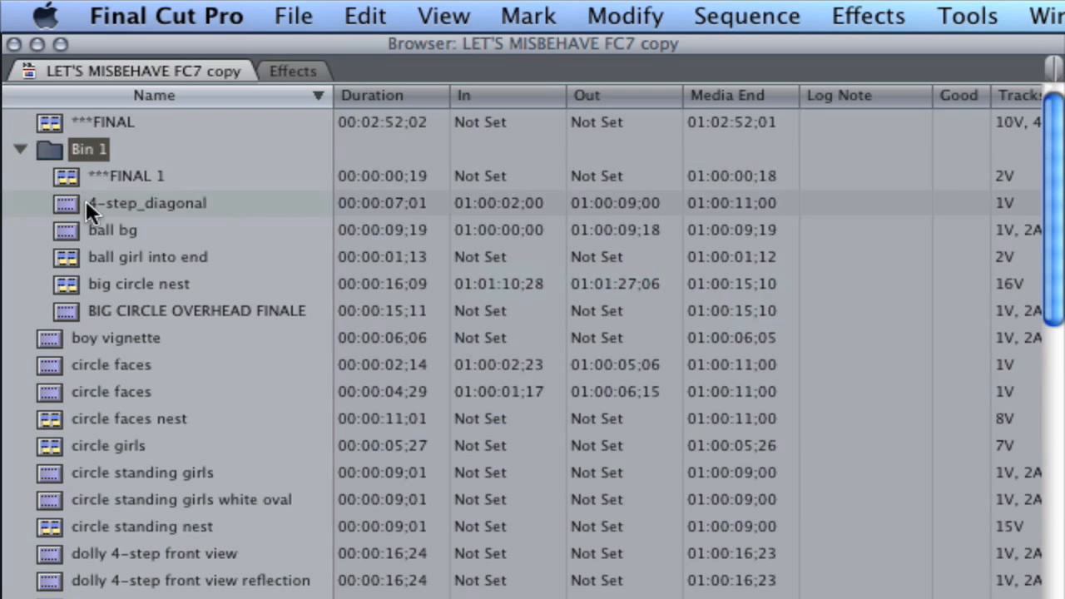
left_click(99, 231)
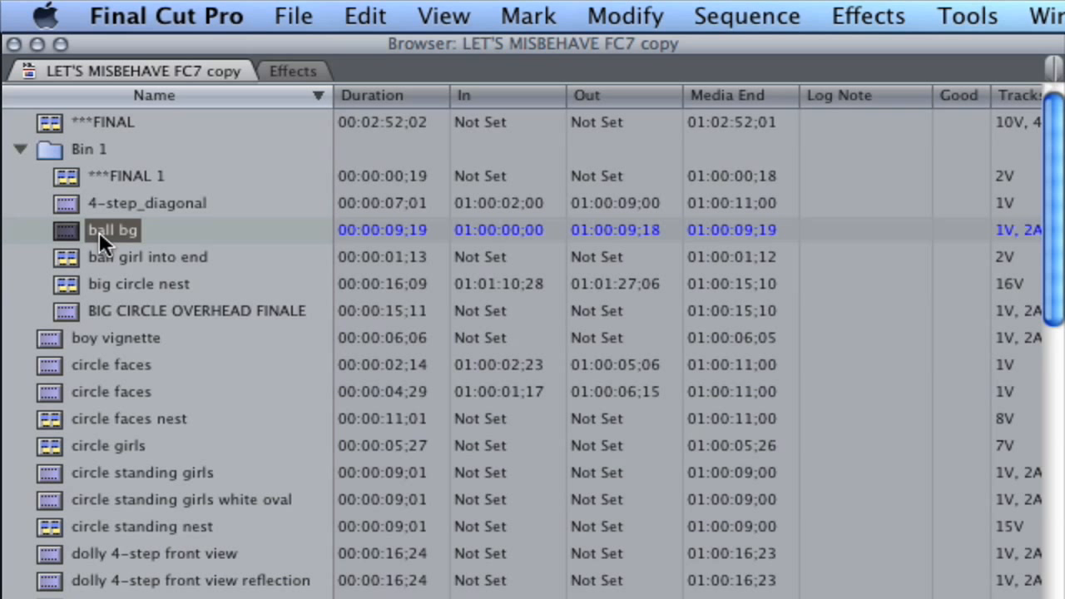
left_click(99, 231)
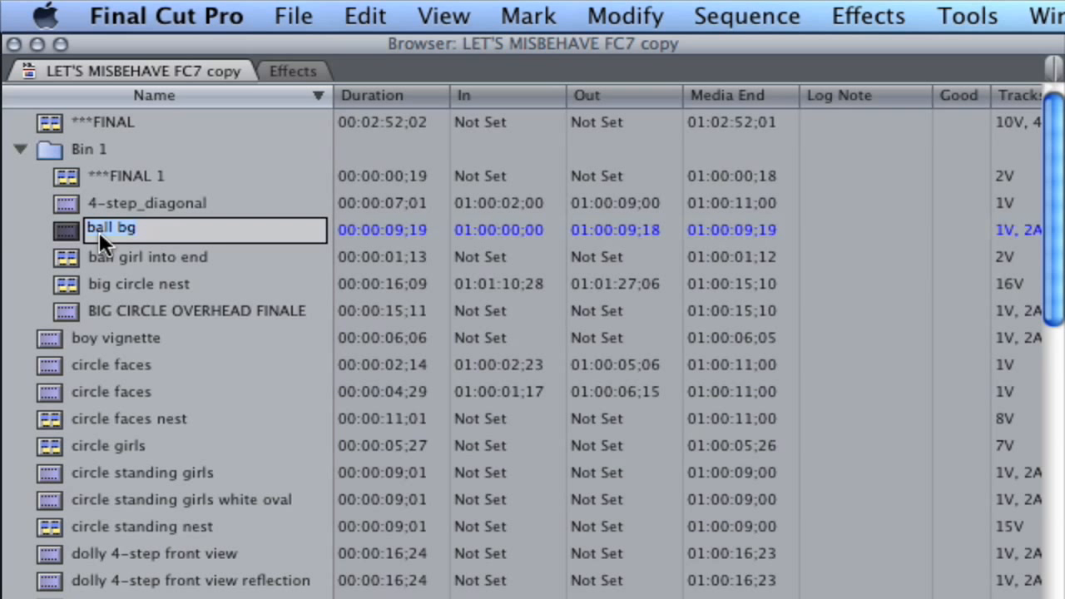
type("ball #2")
left_click(156, 263)
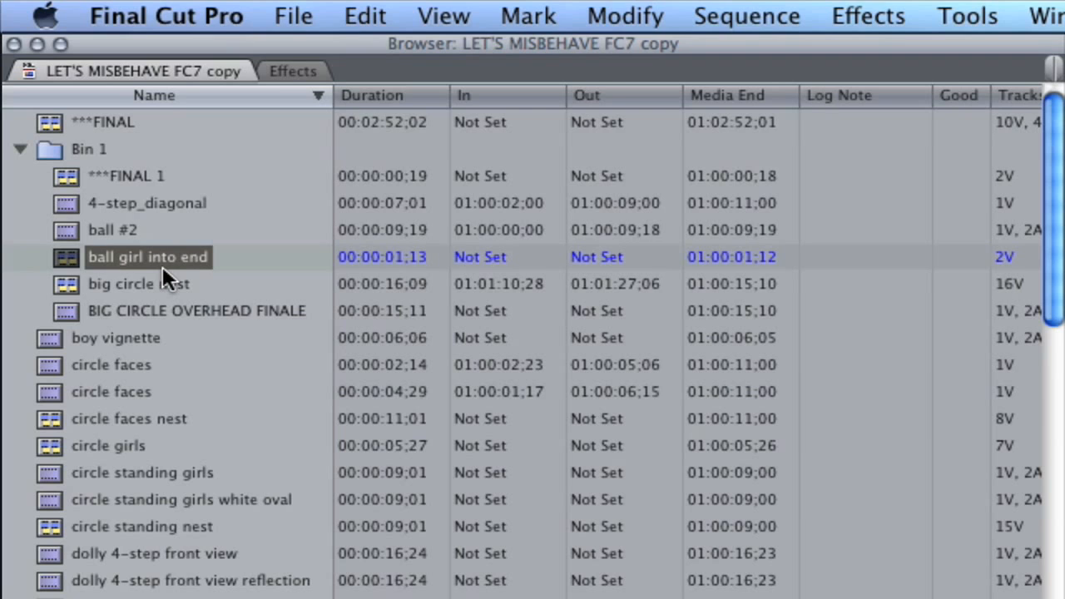
Label the 4-step_diagonal clip in Bin 1 as Best Take.
left_click(68, 200)
right_click(67, 200)
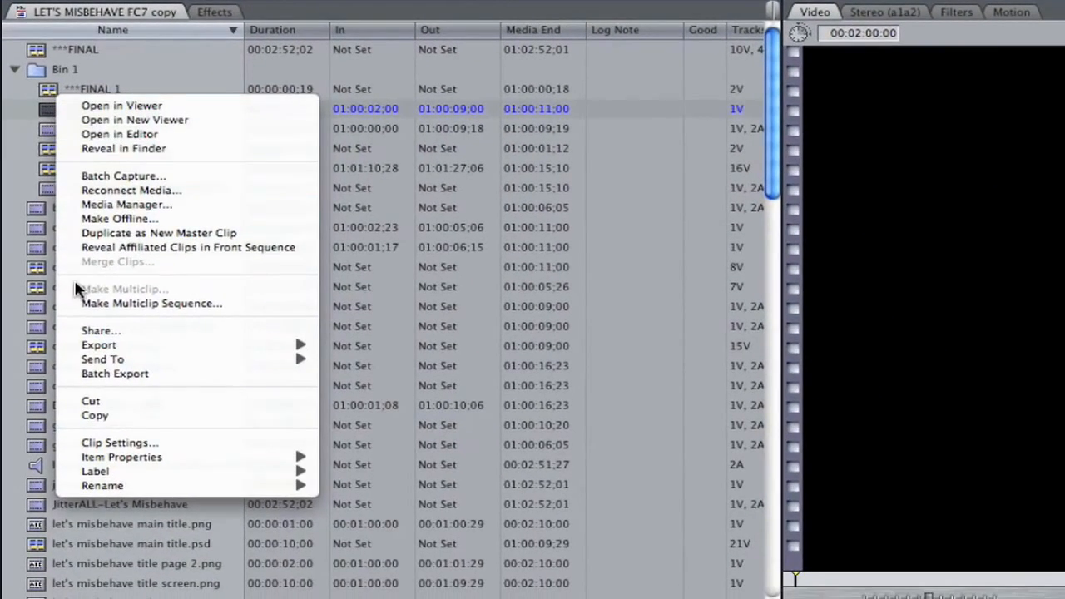
mouse_move(131, 472)
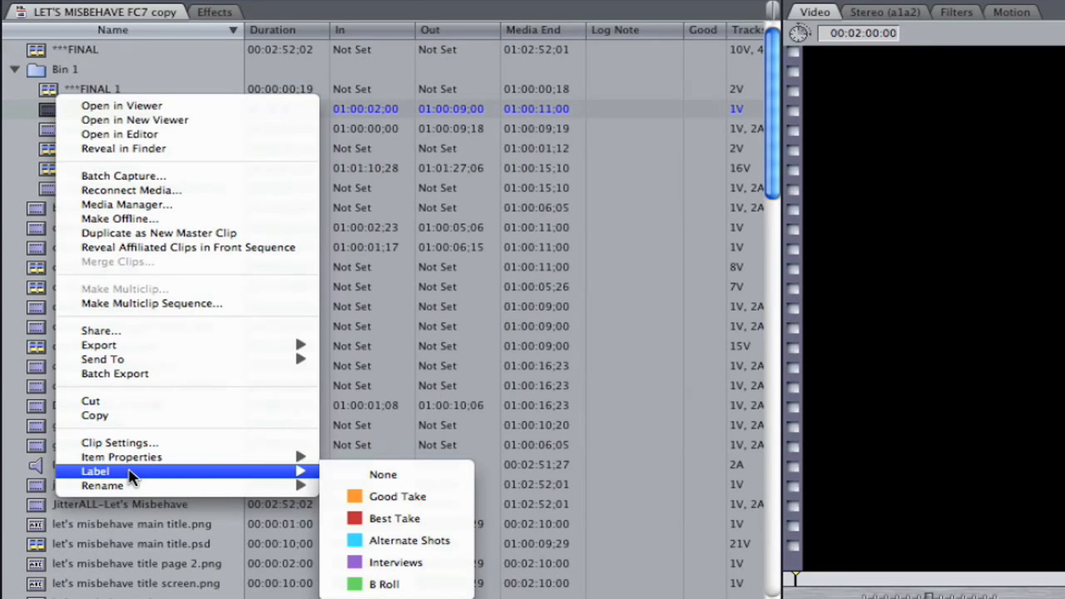
left_click(367, 520)
Label the ball #2 clip in Bin 1 as Good Take.
left_click(52, 129)
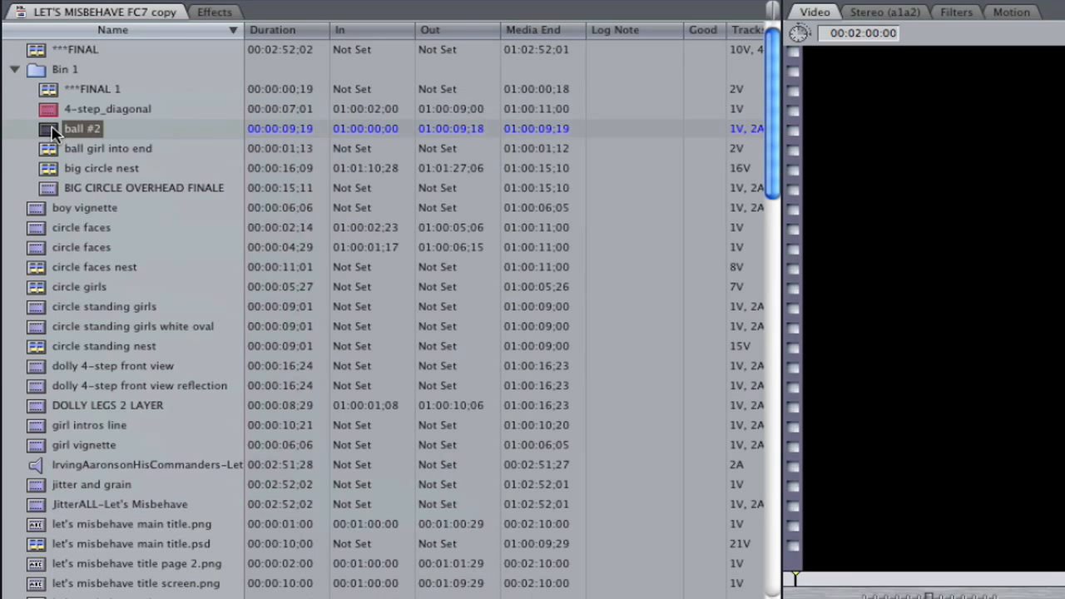
right_click(52, 129)
mouse_move(198, 492)
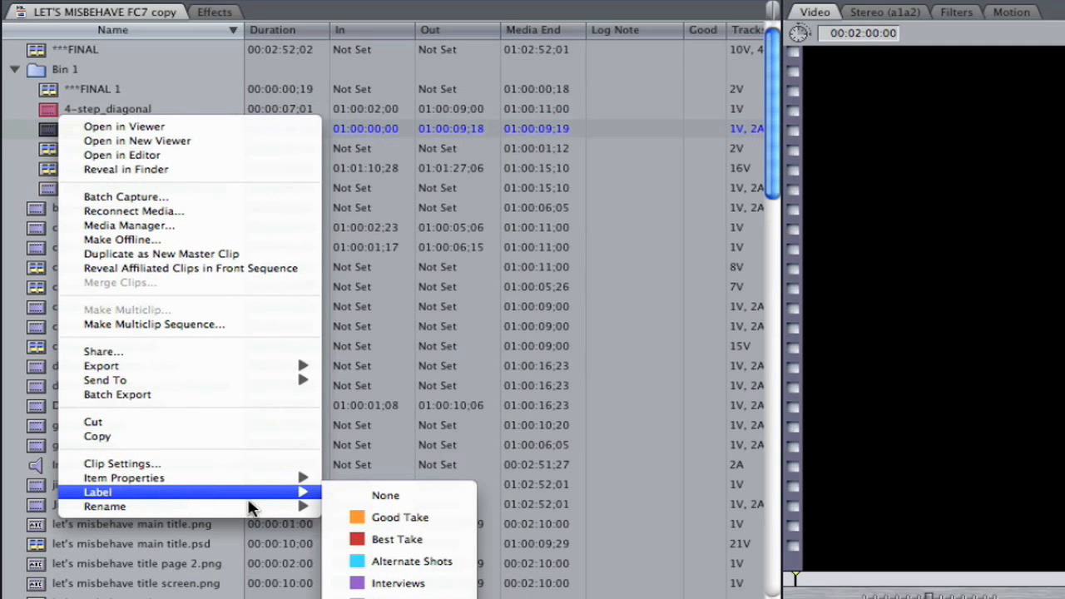
left_click(358, 518)
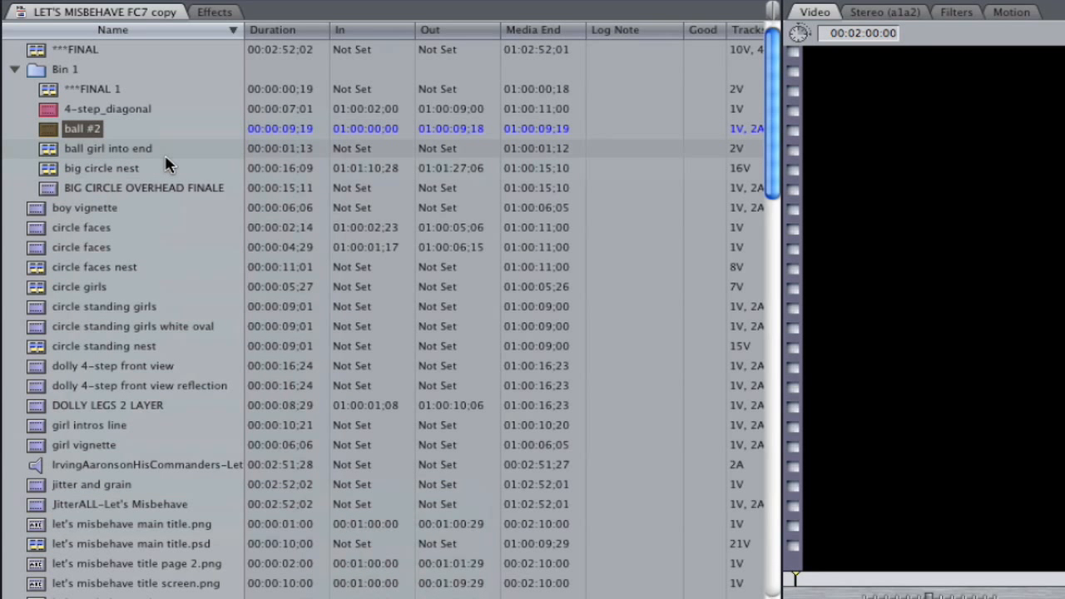
View the browser items as large icons and return the browser to list view.
right_click(197, 100)
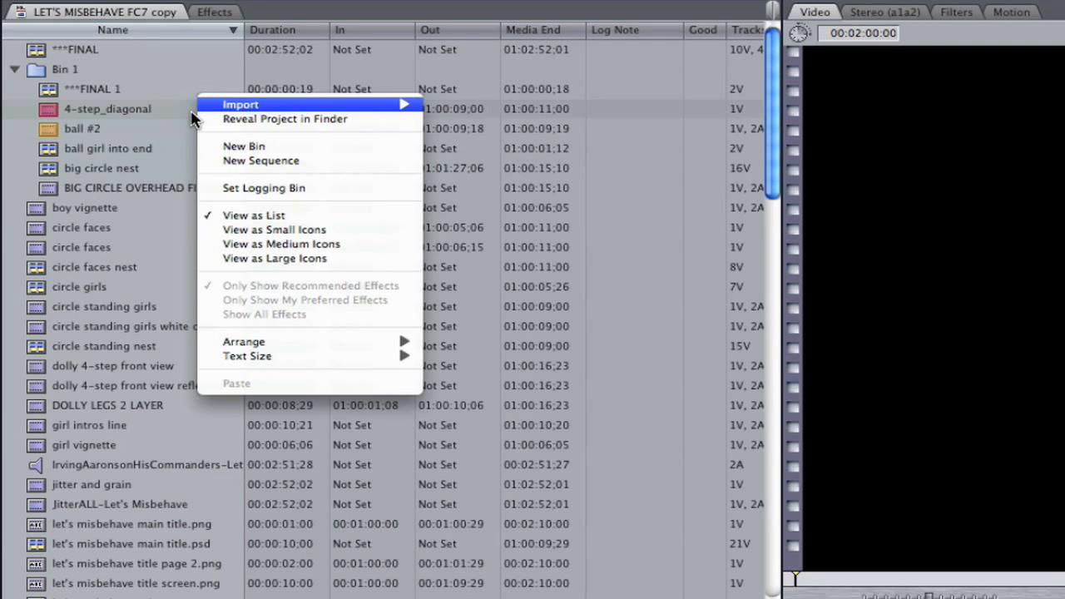
left_click(258, 261)
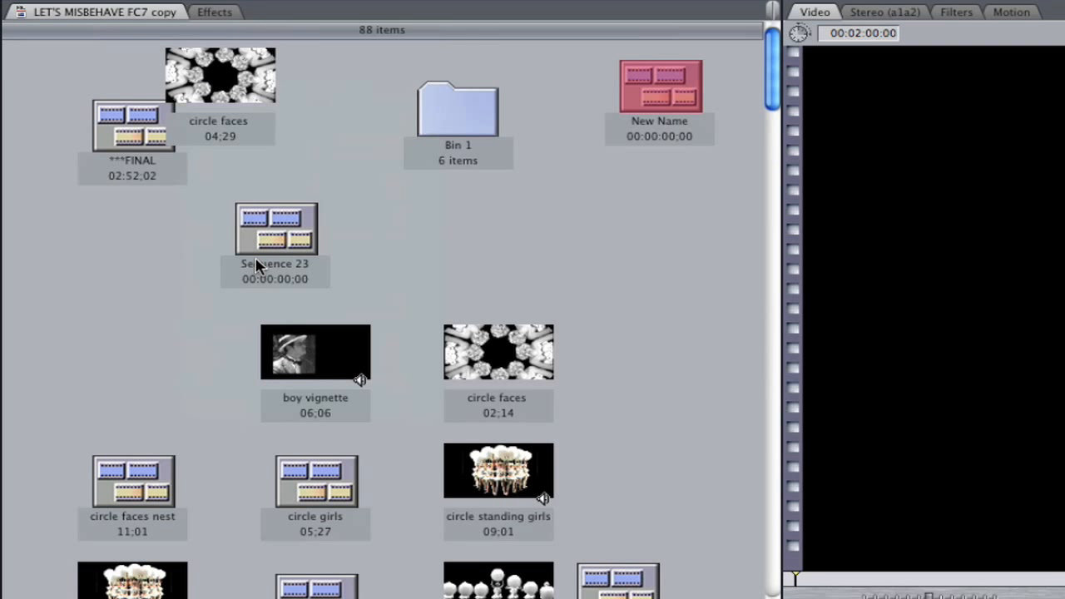
right_click(390, 200)
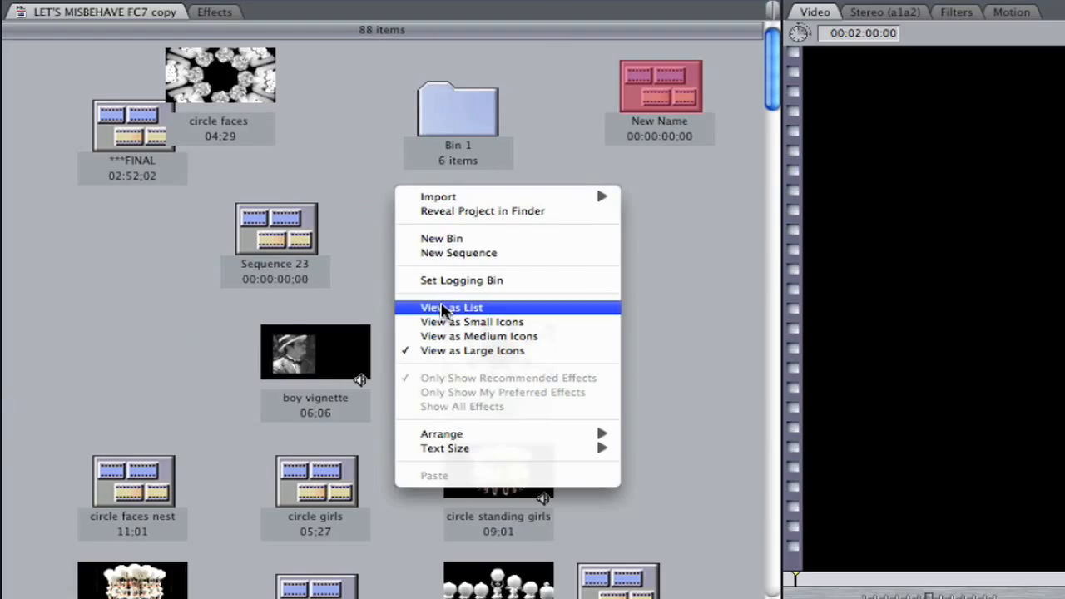
left_click(447, 307)
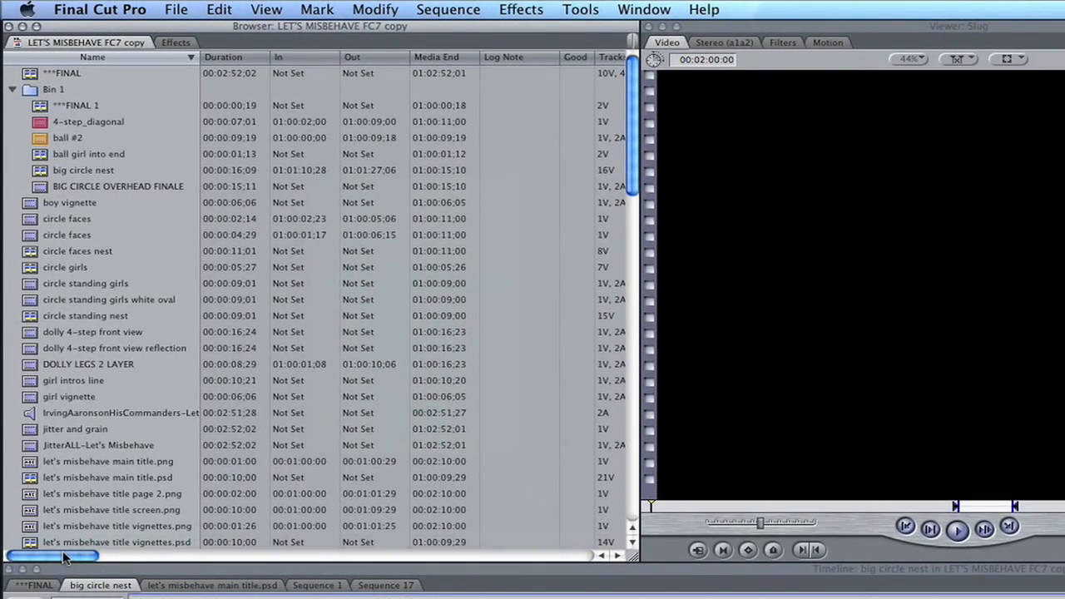
Rearrange the browser columns by moving Media End directly before In and Log Note directly before Out.
mouse_move(62, 557)
left_mouse_down()
mouse_move(372, 563)
mouse_move(53, 560)
left_mouse_up()
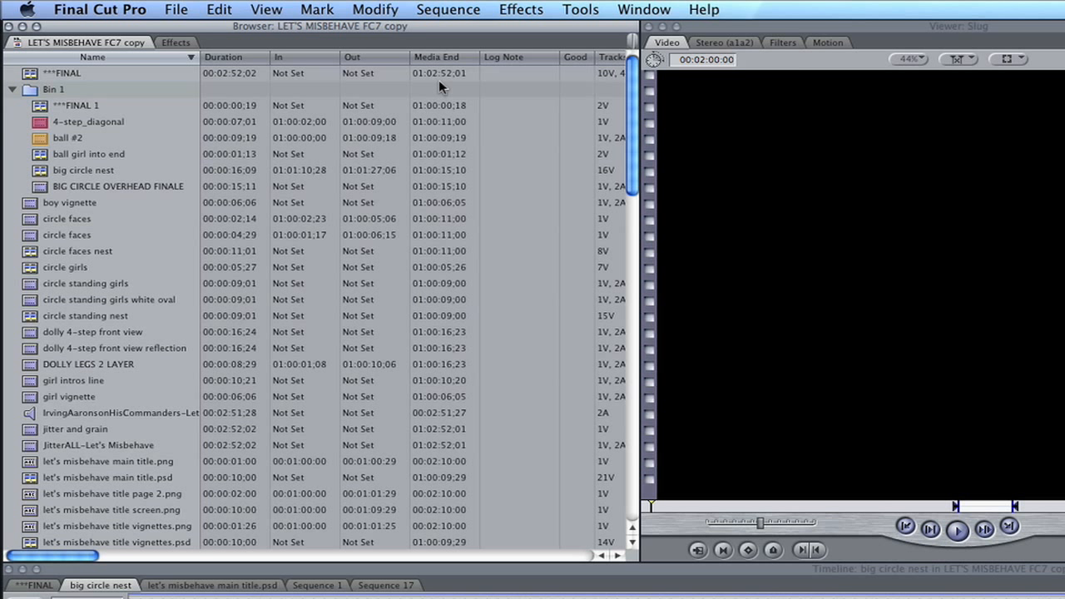
left_click_drag(443, 58, 304, 60)
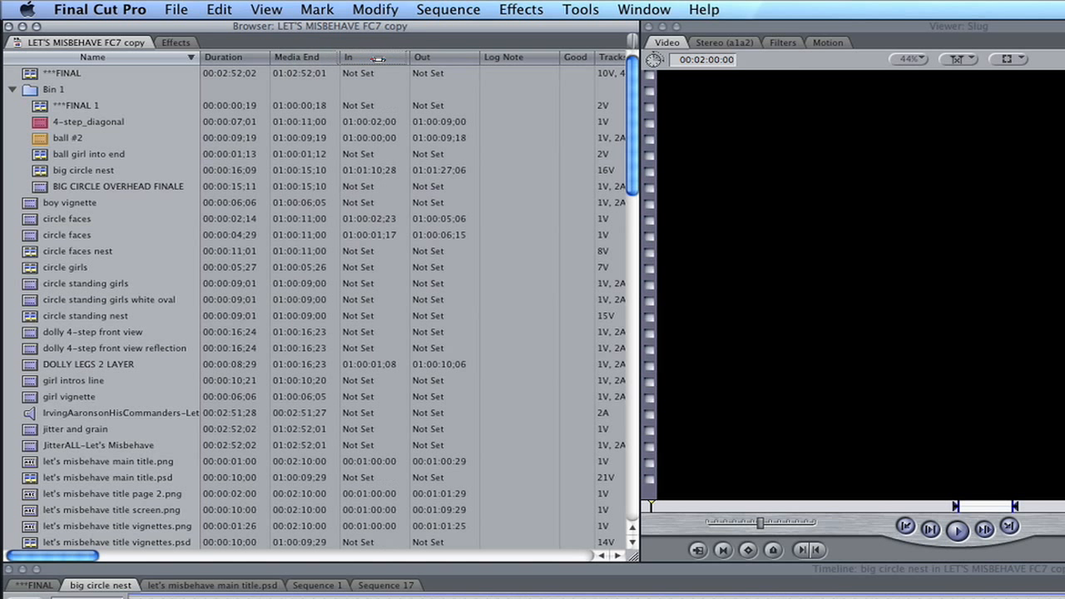
left_click_drag(508, 58, 443, 56)
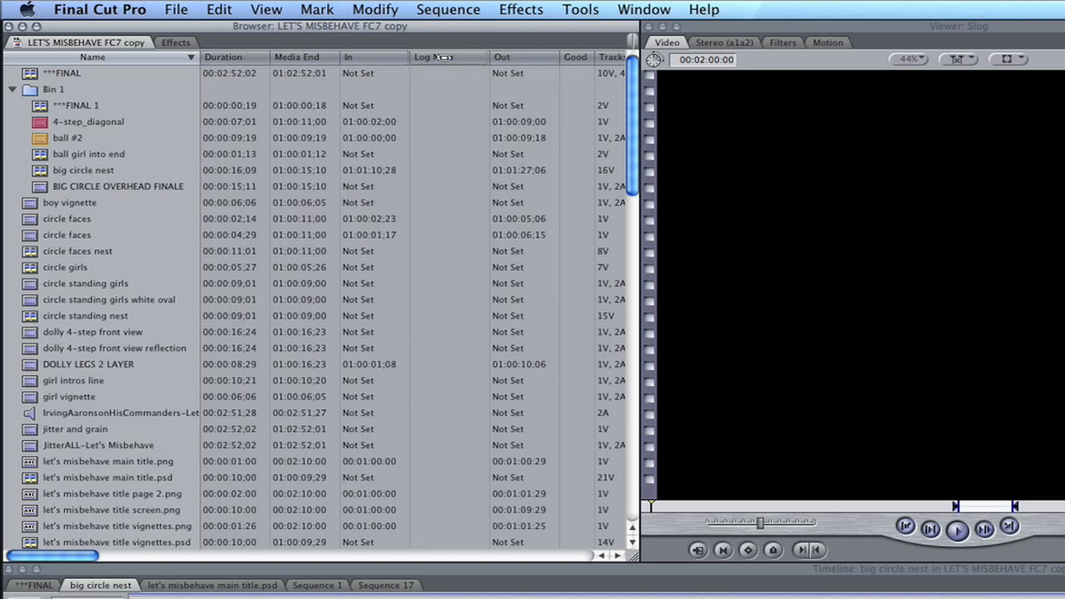
Sort the browser items by duration and by name in both directions, finishing with ascending name order.
left_click(252, 58)
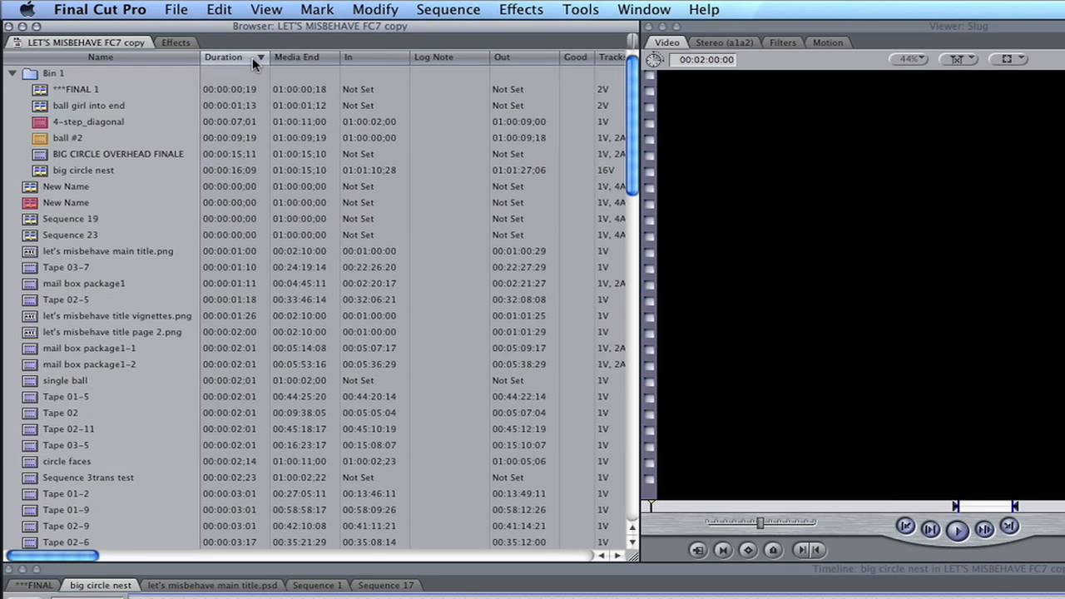
left_click(174, 60)
left_click(175, 58)
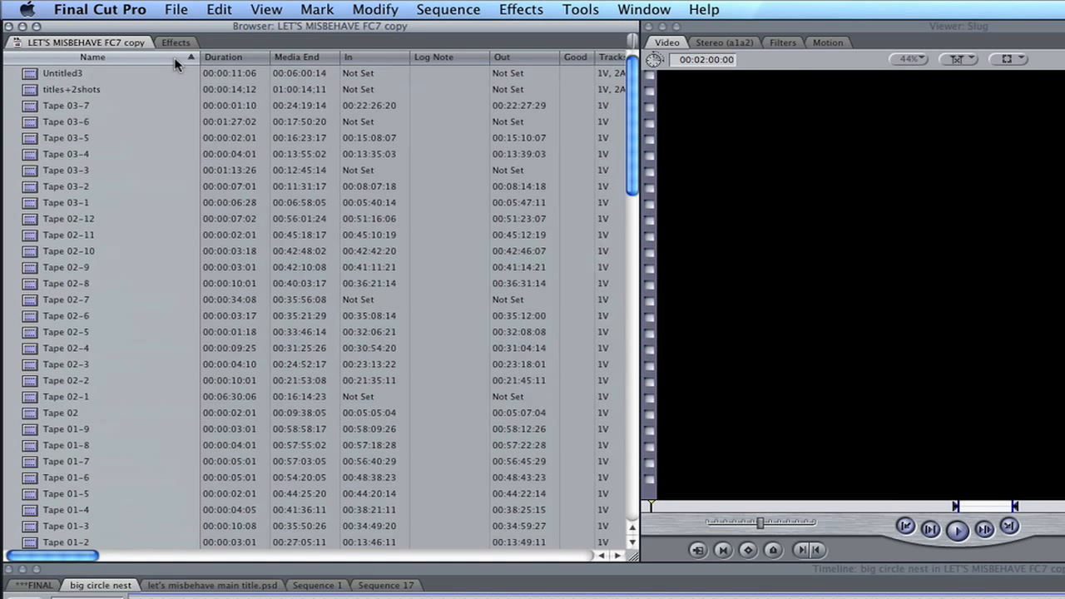
left_click(175, 60)
left_click(242, 57)
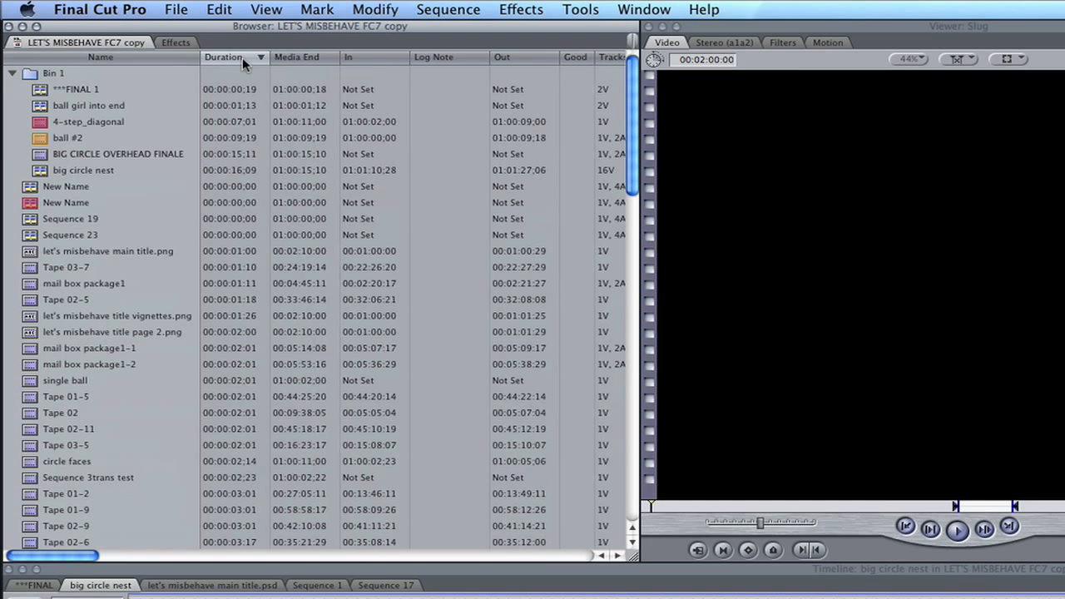
left_click(242, 57)
left_click(242, 58)
left_click(175, 60)
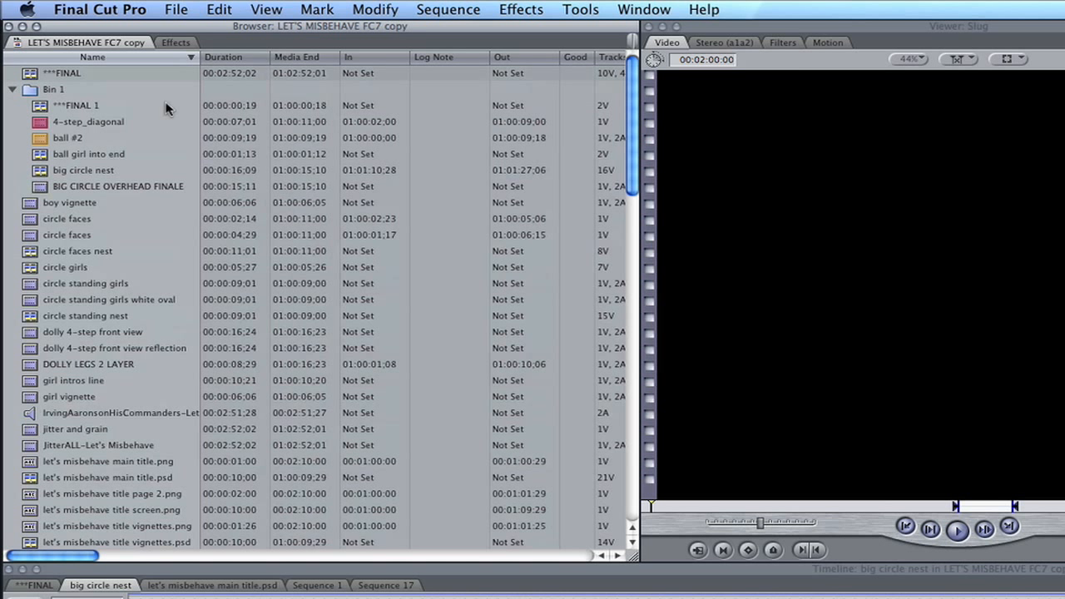
Open the second circle faces clip in the Viewer and set its In point to 01:00:01;22 and Out point to 01:00:05;28.
double_click(32, 237)
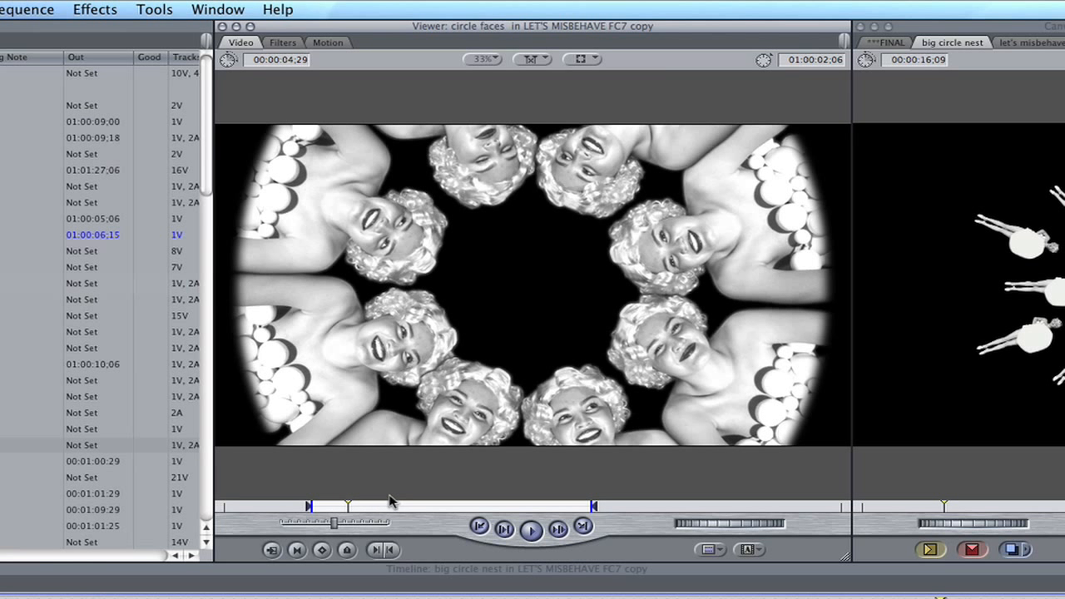
mouse_move(309, 508)
left_mouse_down()
mouse_move(282, 508)
mouse_move(340, 507)
mouse_move(320, 511)
left_mouse_up()
left_click_drag(594, 510, 561, 509)
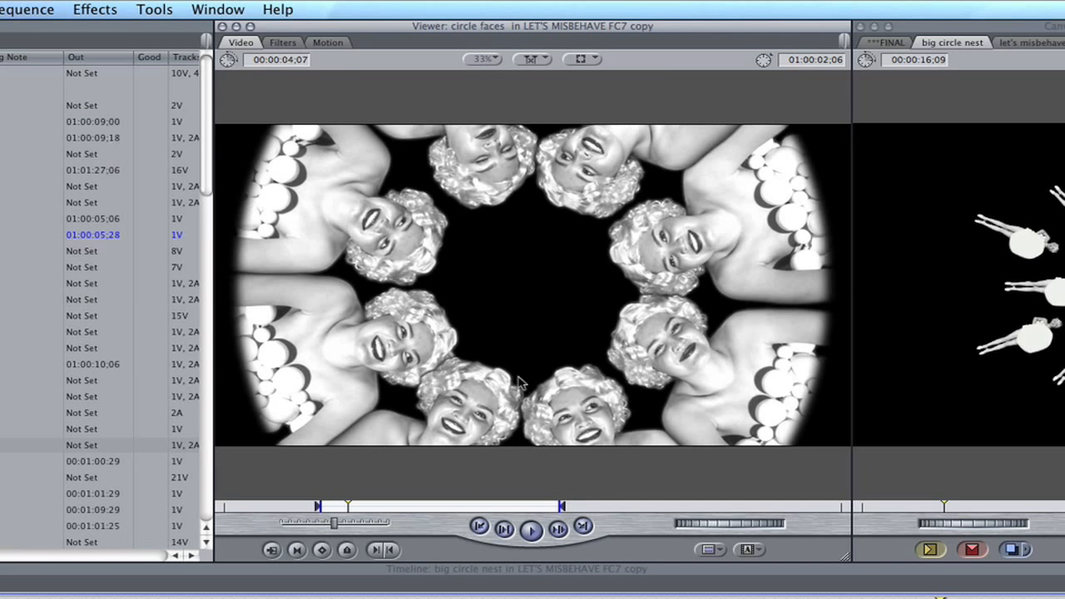
Examine the circle faces clip's filter settings and its Crop, Distort, Opacity and Drop Shadow motion parameters, and return to the video image.
left_click(283, 45)
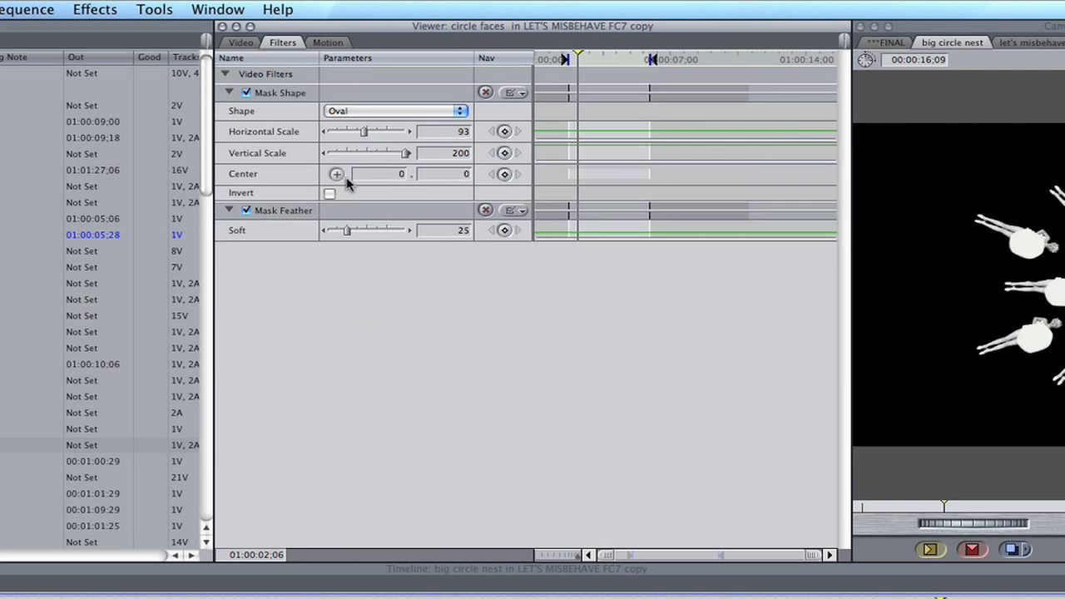
left_click(328, 44)
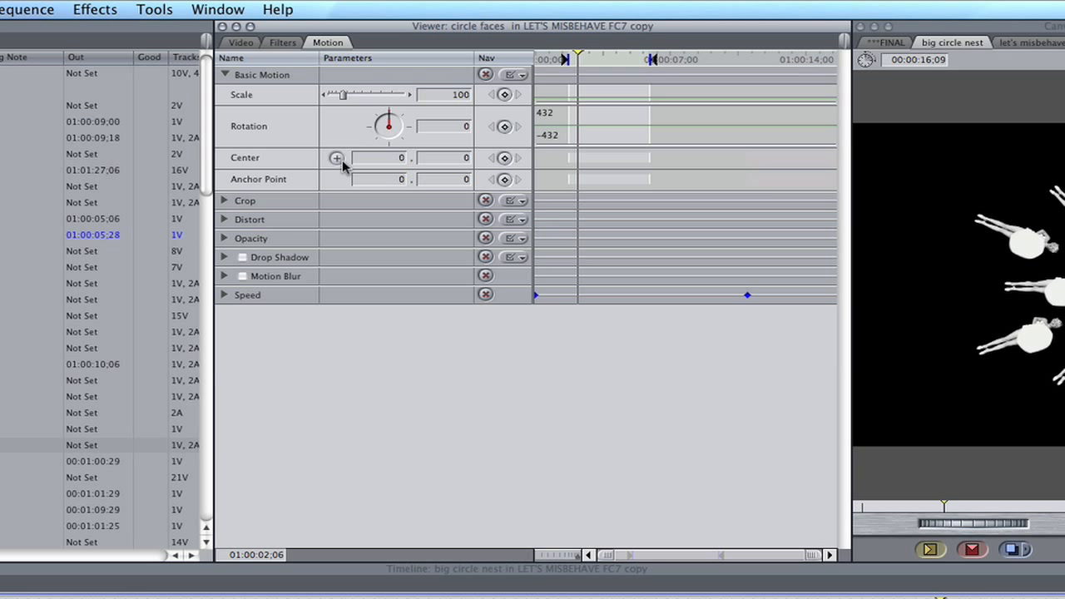
left_click(224, 201)
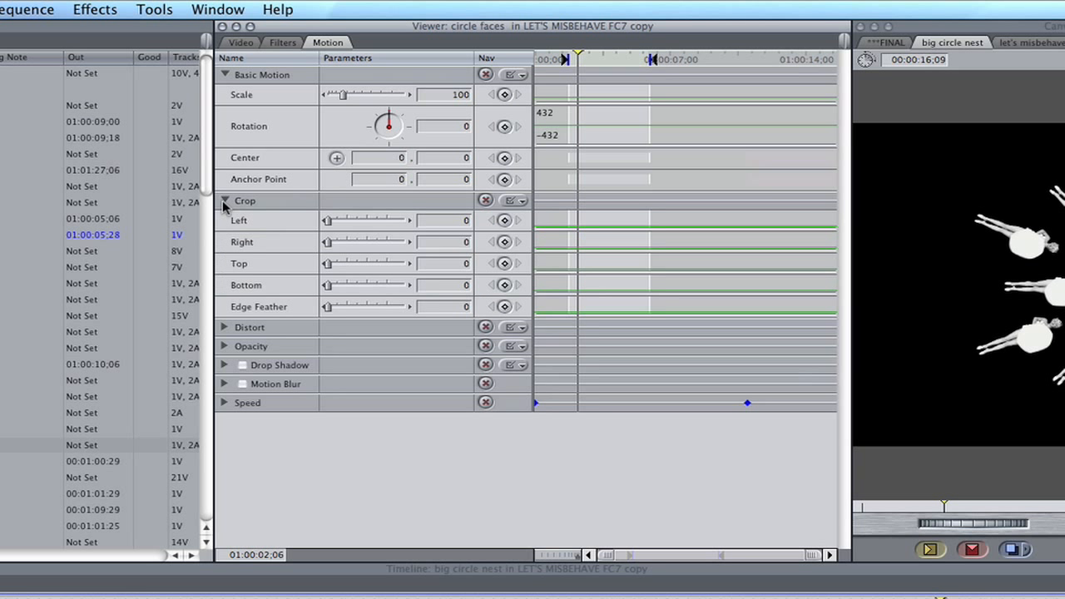
left_click(225, 328)
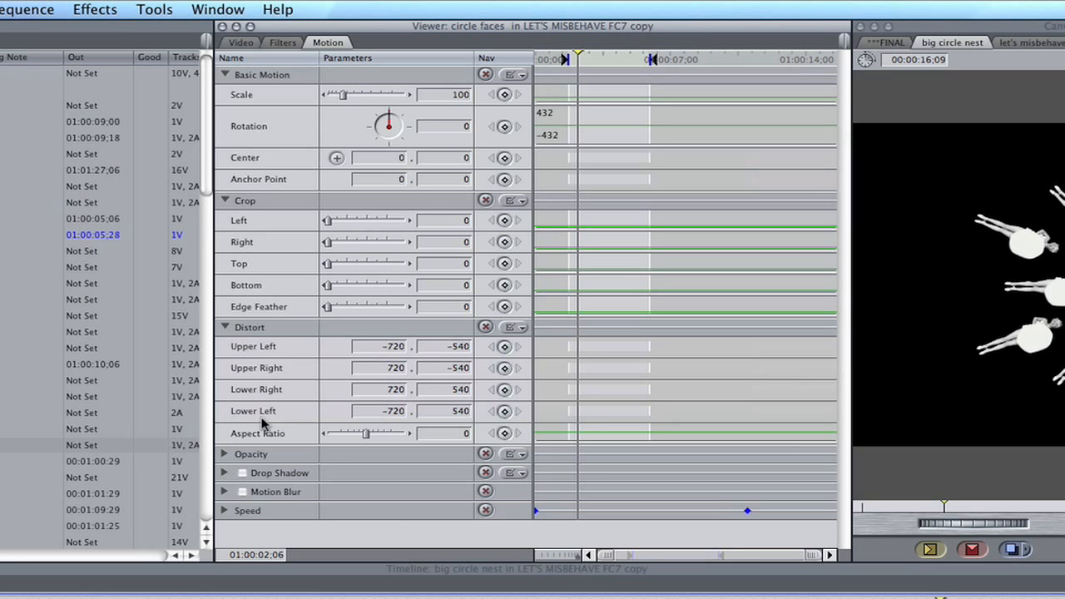
left_click(225, 454)
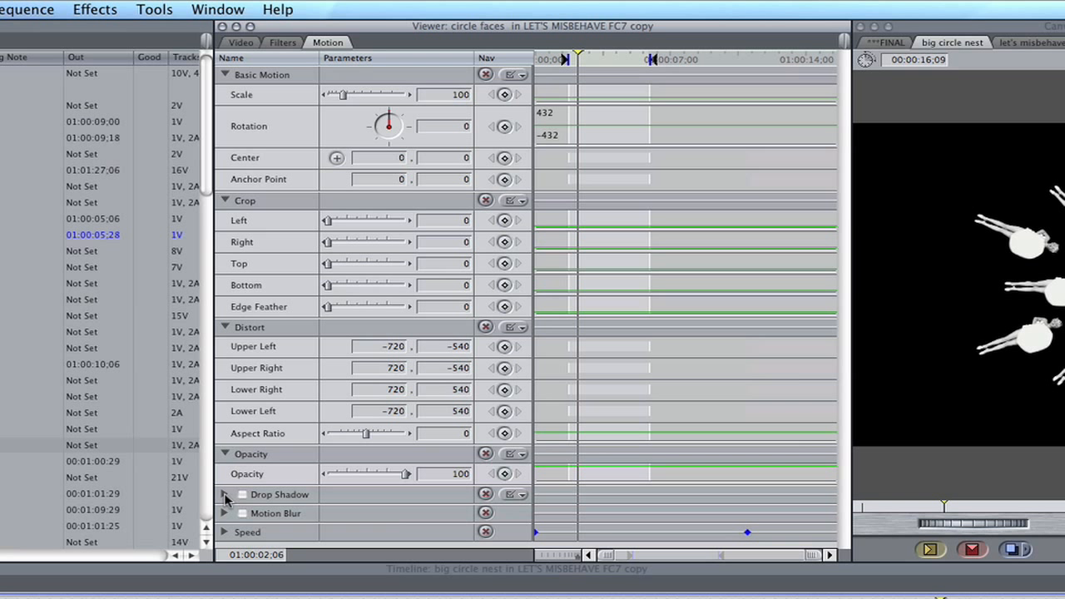
left_click(225, 494)
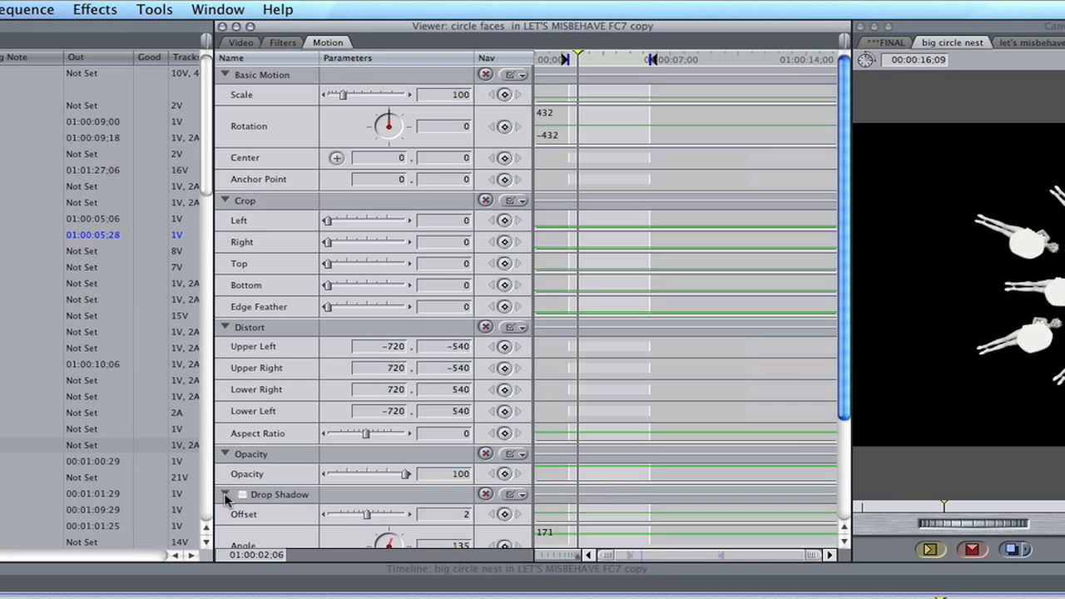
left_click(237, 44)
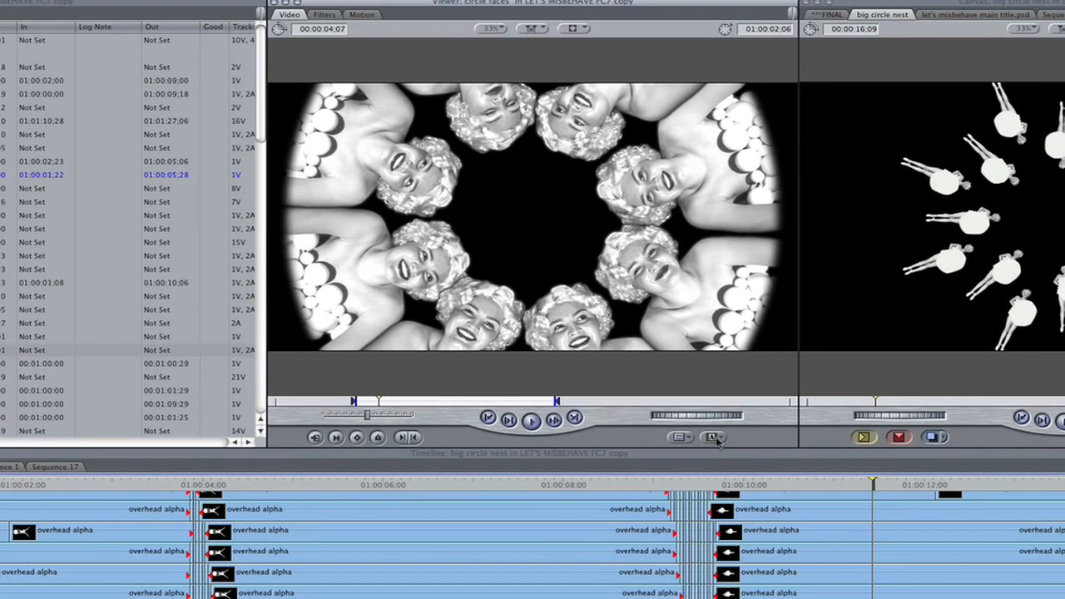
Load the Bars and Tone (NTSC) generator into the Viewer and replace it with the Clouds render generator.
left_click(712, 438)
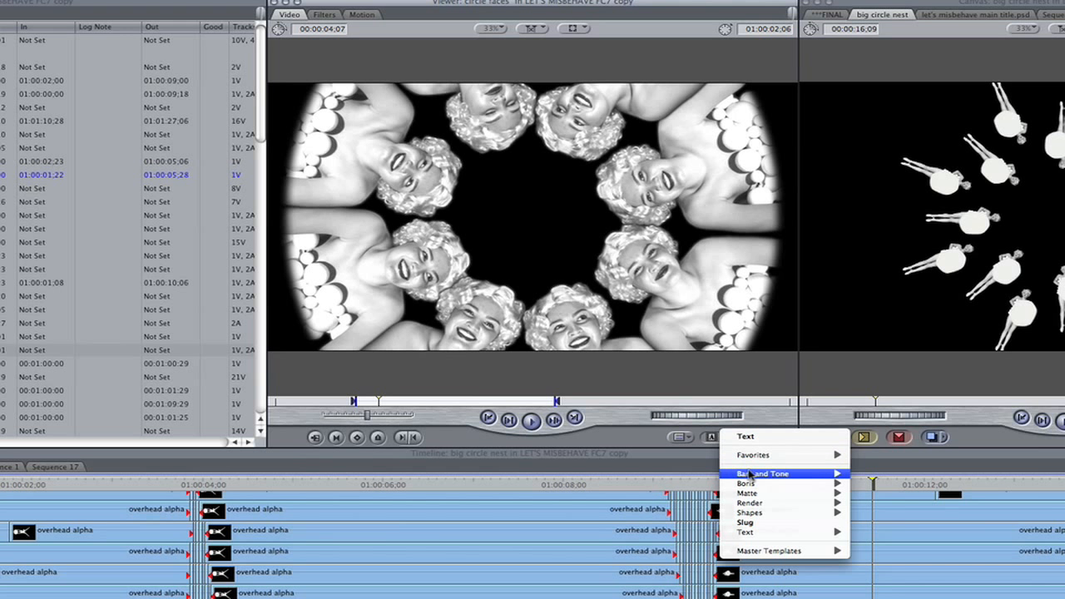
mouse_move(851, 480)
left_click(882, 512)
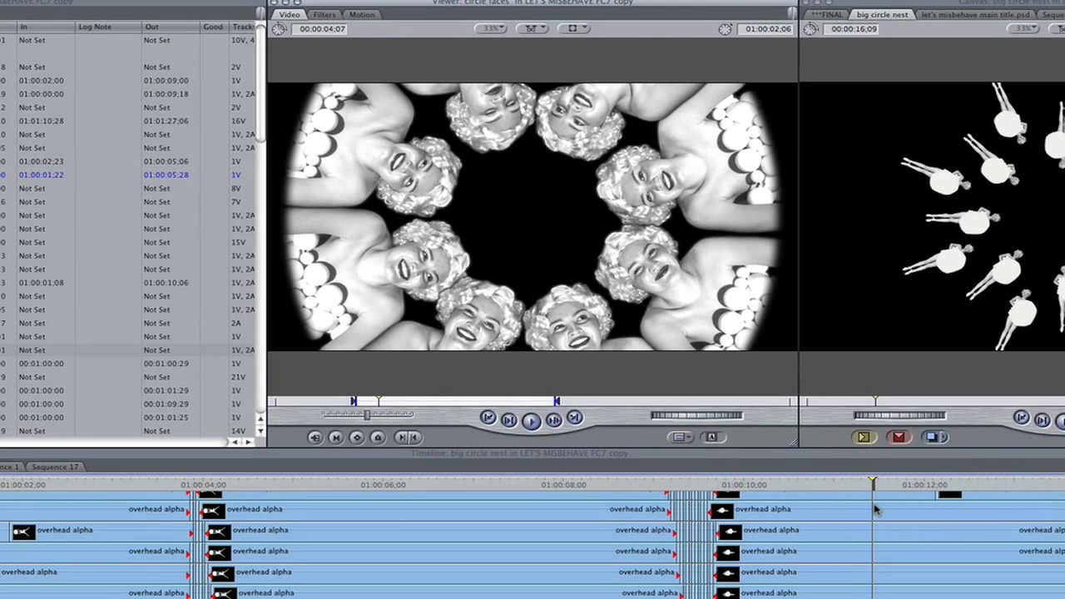
left_click(713, 438)
mouse_move(798, 505)
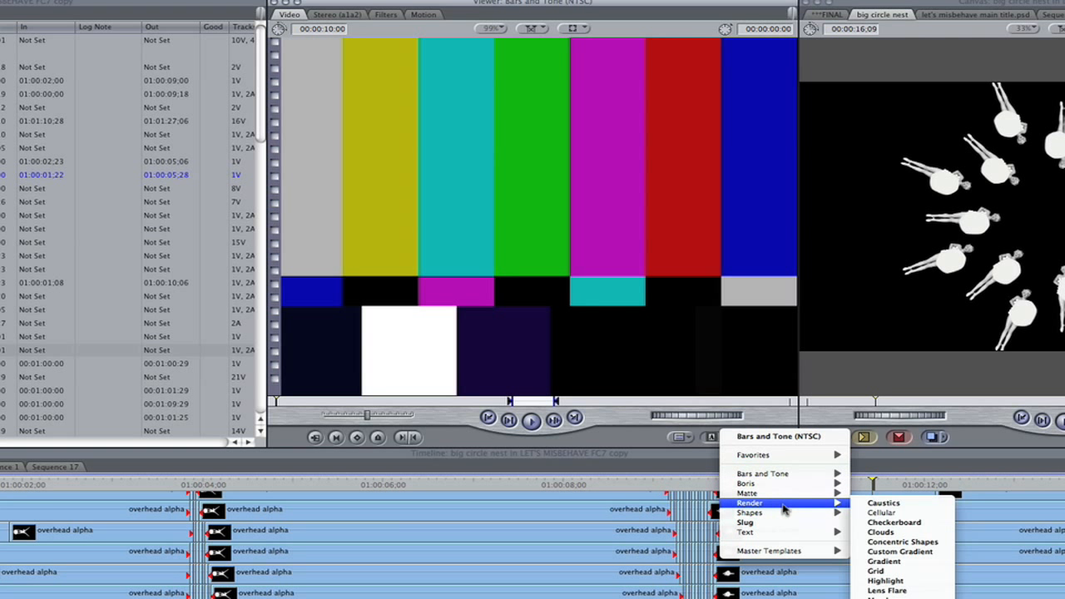
left_click(880, 532)
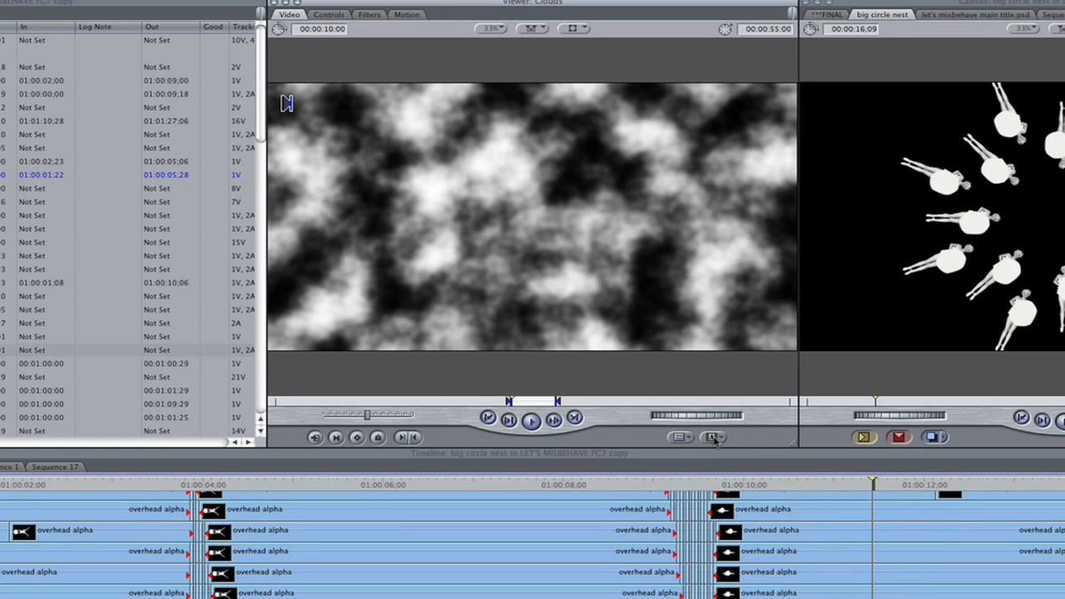
Load the Text generator into the Viewer and replace its sample text with "Main Title".
left_click(713, 438)
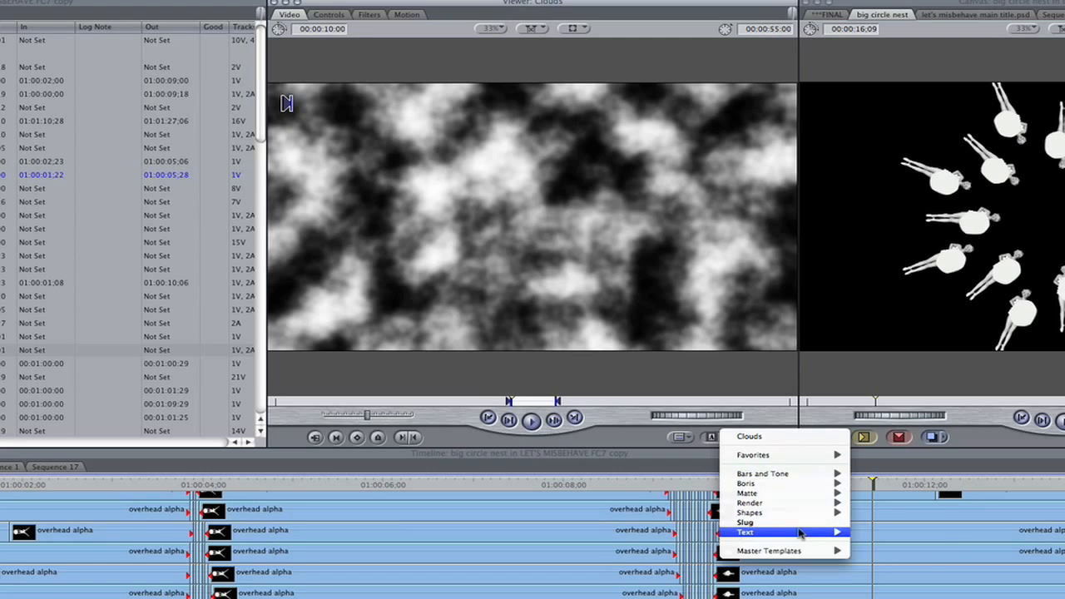
mouse_move(799, 533)
left_click(877, 571)
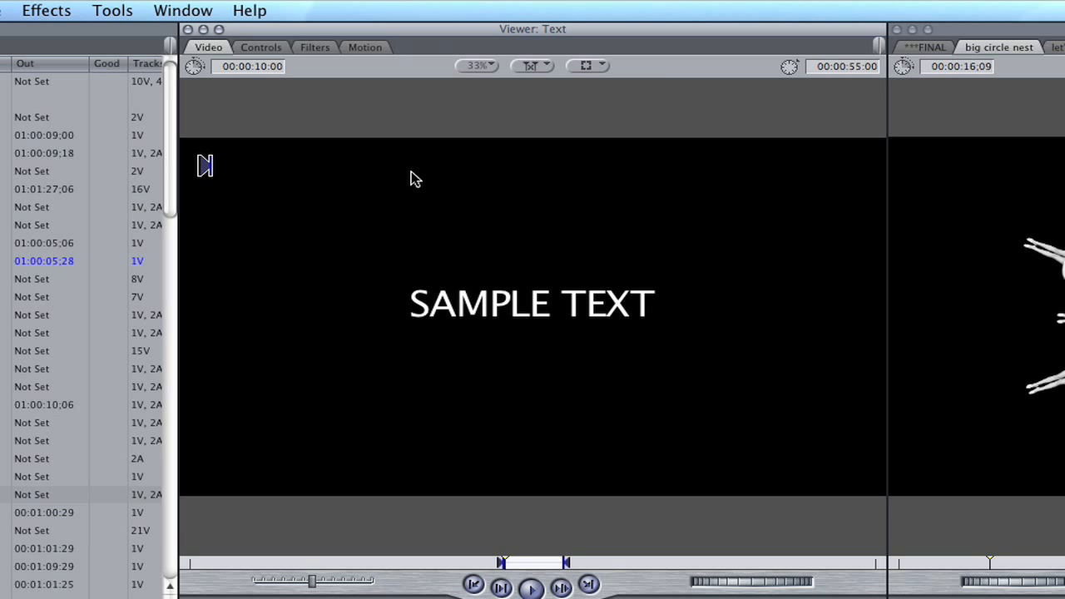
left_click(263, 48)
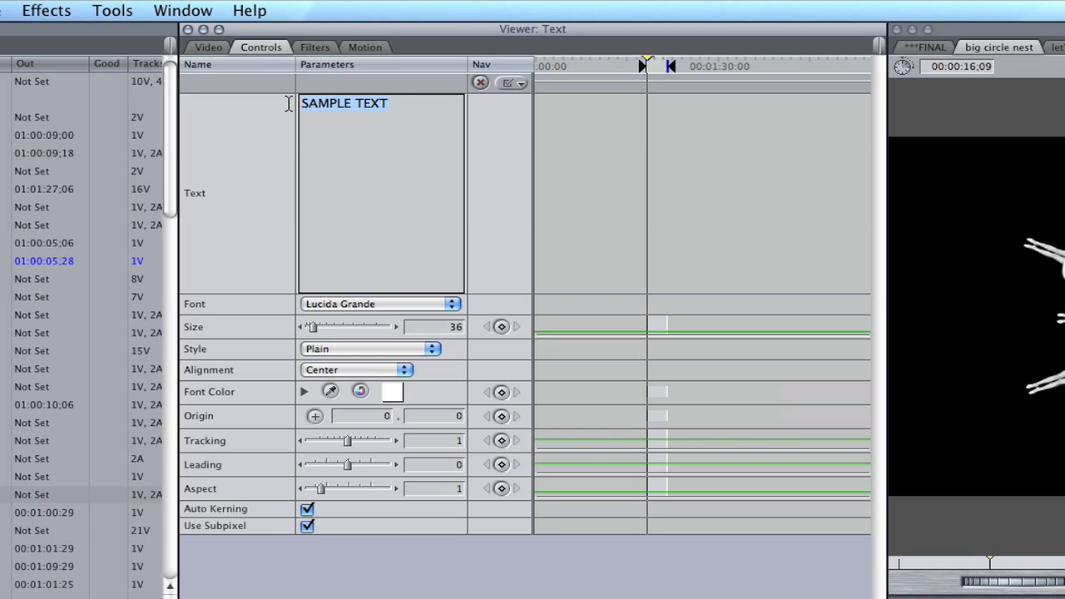
type("Main Title")
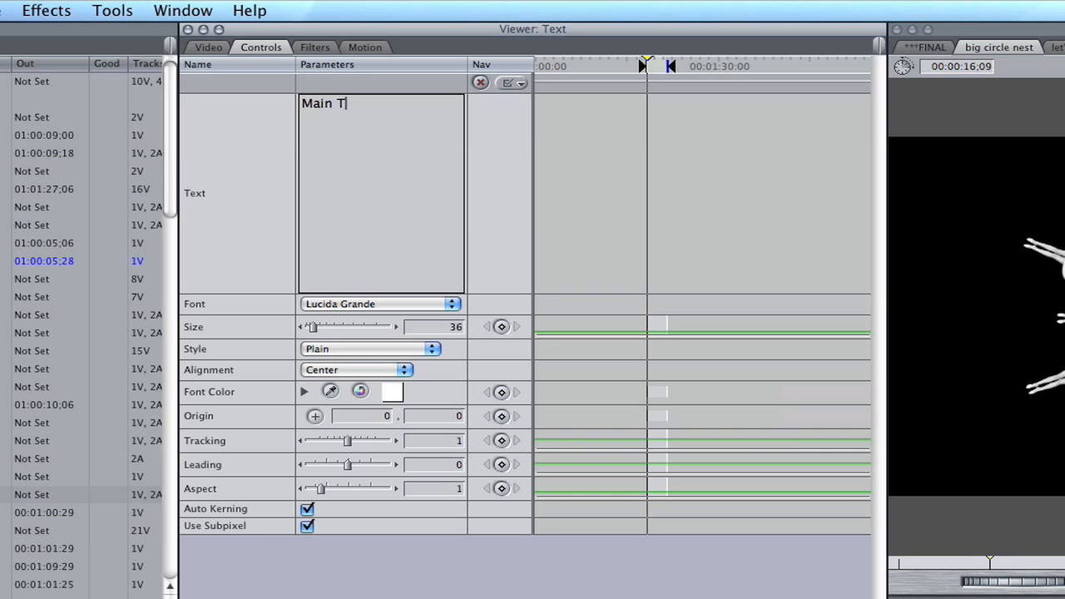
Set the title's font to Copperplate Gothic Bold and its size to 93, and view the rendered title.
left_click(357, 306)
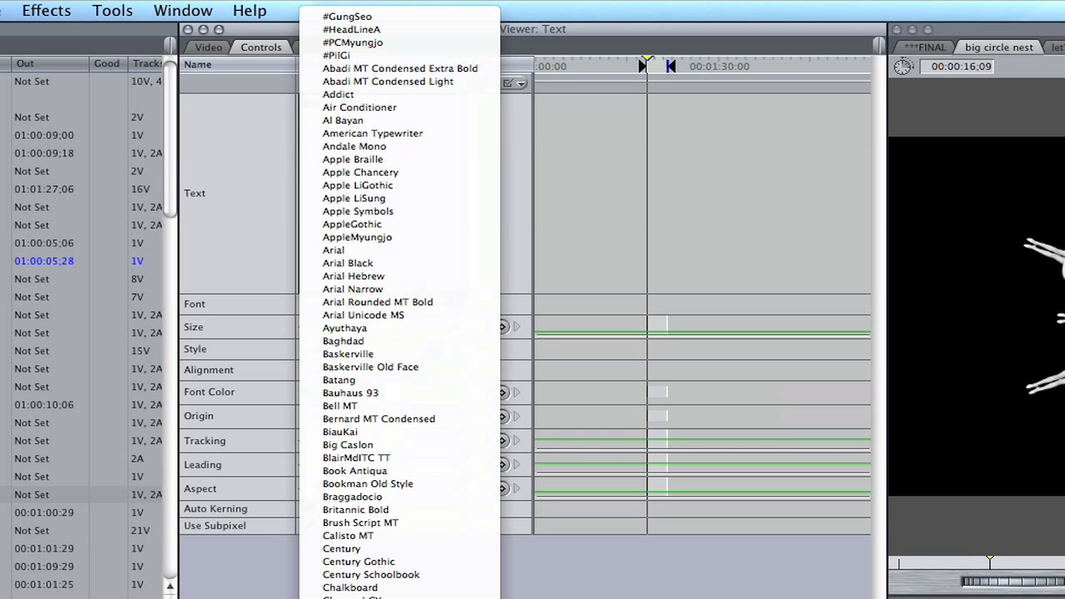
left_click(391, 596)
left_click_drag(312, 327, 324, 327)
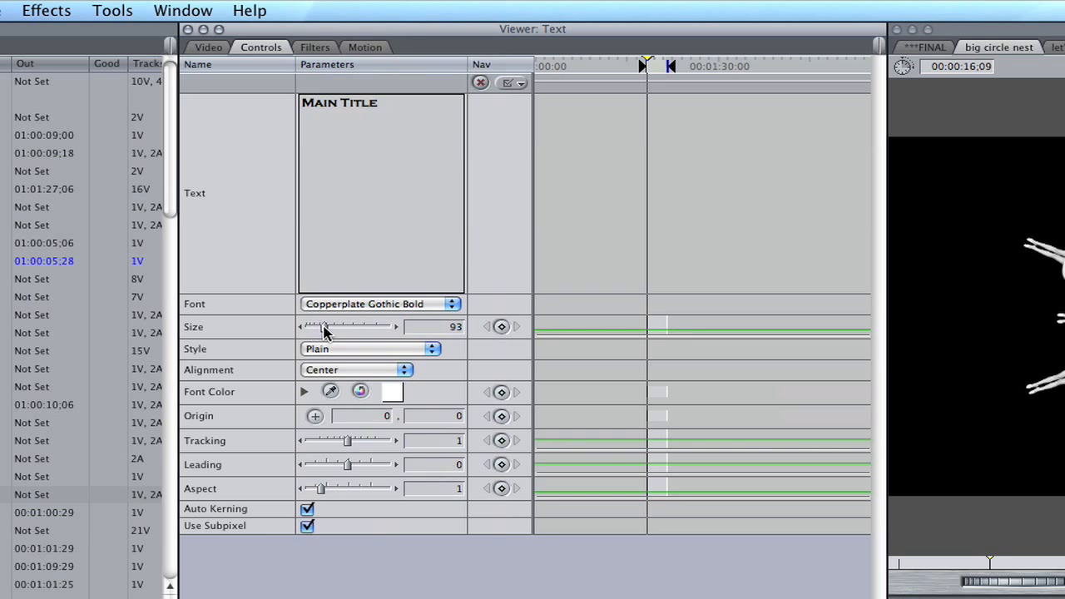
left_click(209, 48)
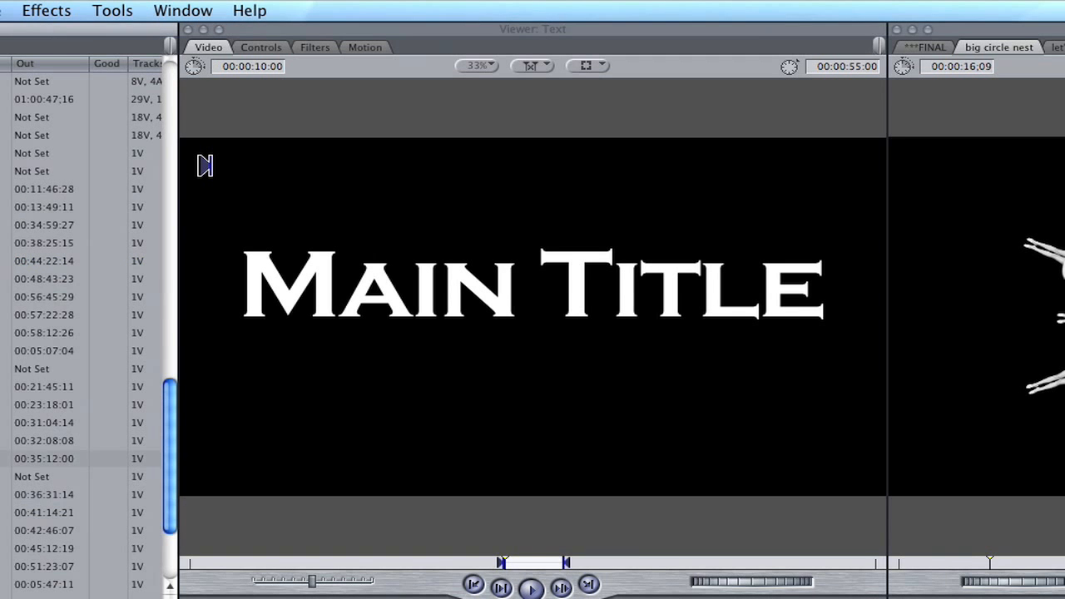
Open the Tape 02-11 clip in the Viewer, play and stop it, and shuttle through its footage.
double_click(4, 548)
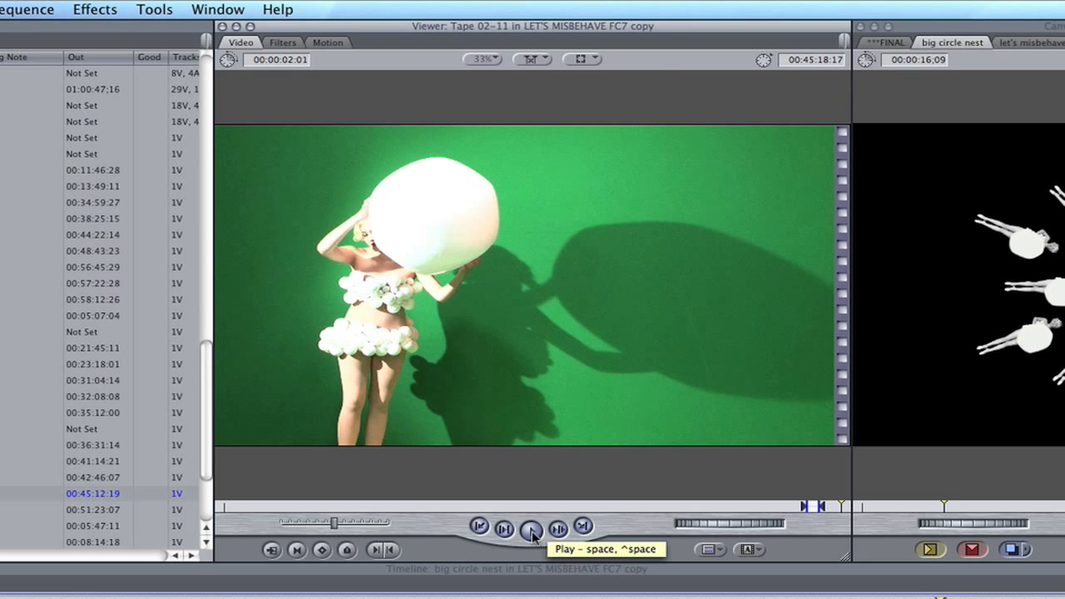
left_click(532, 531)
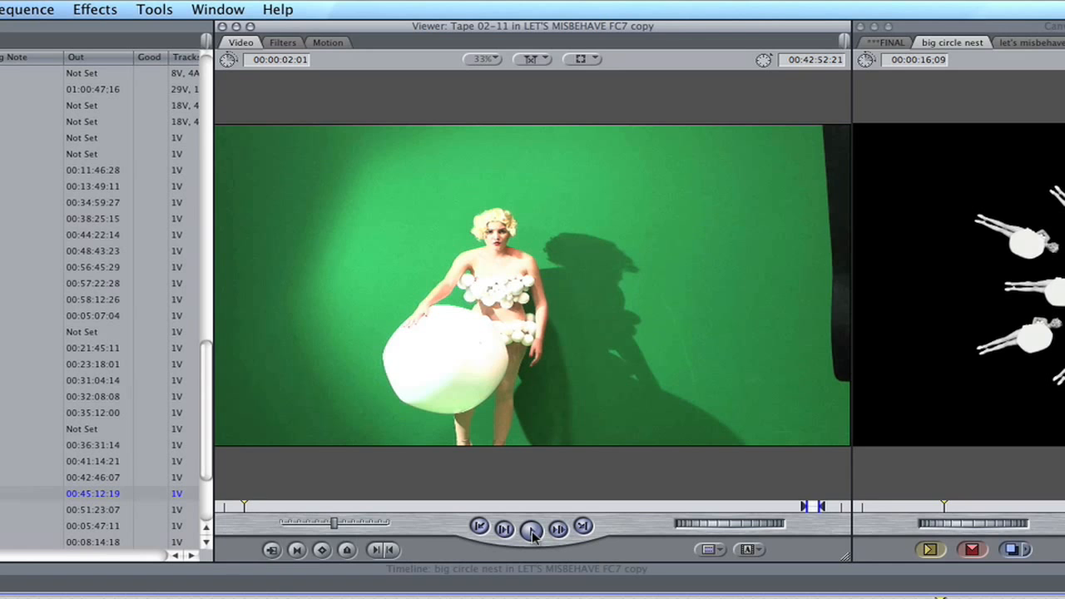
left_click(531, 530)
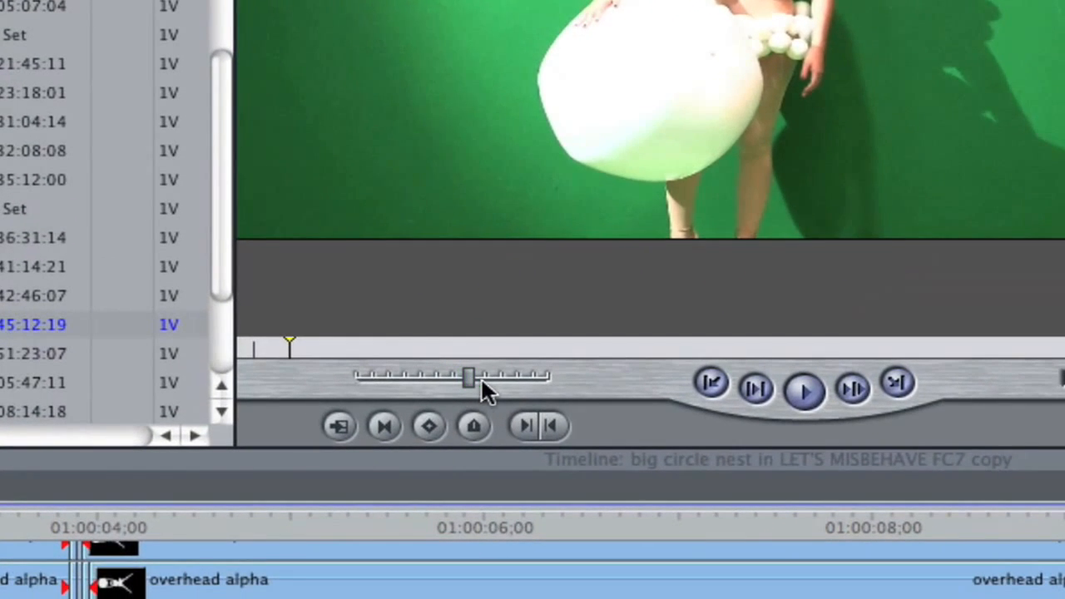
left_click_drag(481, 384, 361, 385)
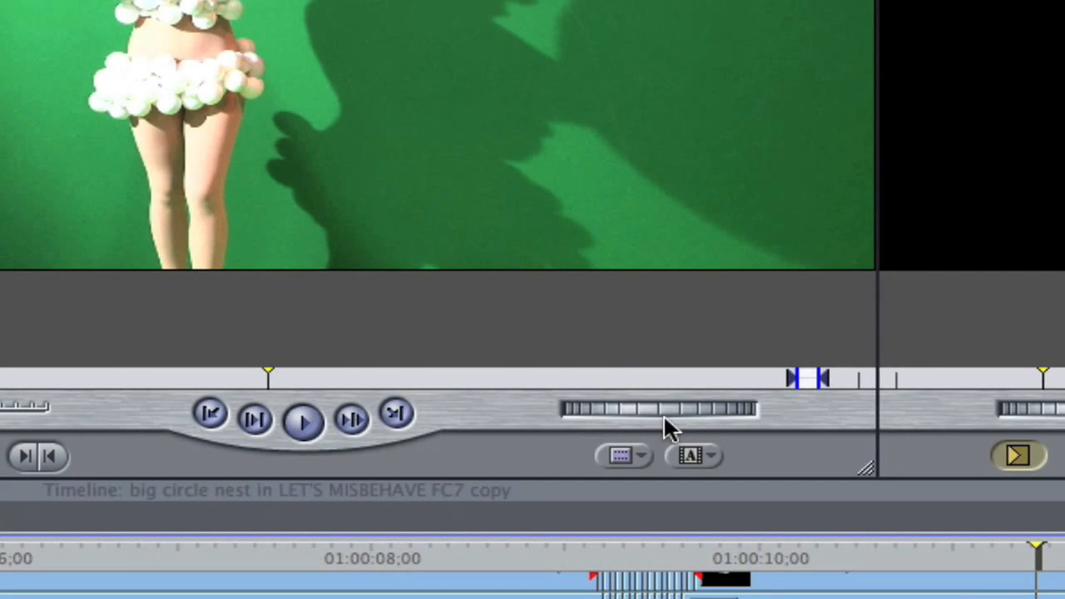
Jog the Tape 02-11 clip frame by frame and scrub the playhead forward and back through its footage.
mouse_move(643, 406)
left_mouse_down()
mouse_move(583, 406)
mouse_move(687, 406)
mouse_move(583, 406)
mouse_move(658, 406)
mouse_move(641, 404)
left_mouse_up()
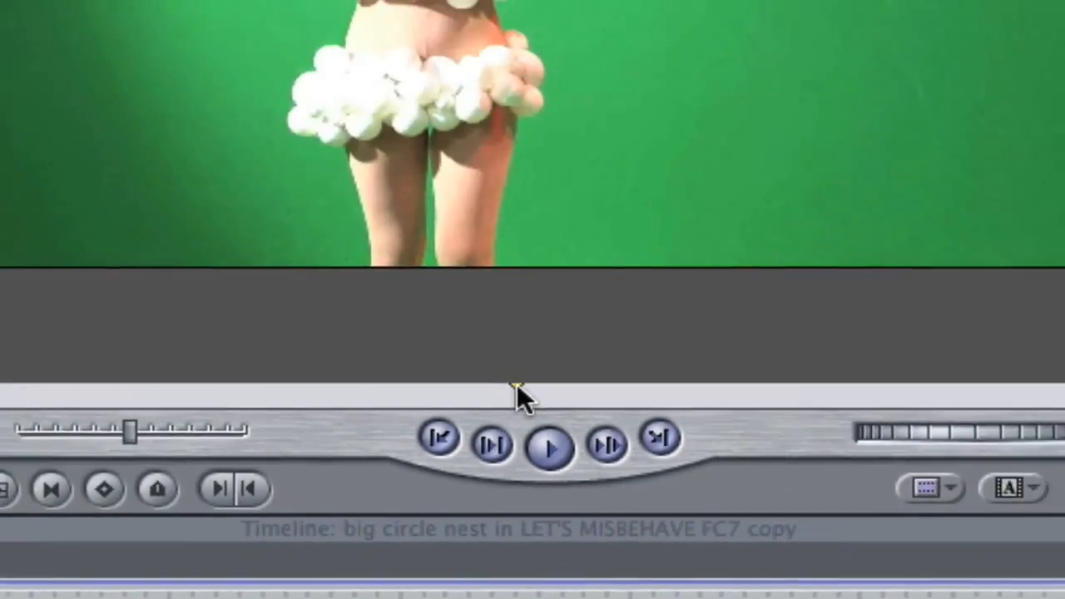
left_click_drag(517, 387, 724, 407)
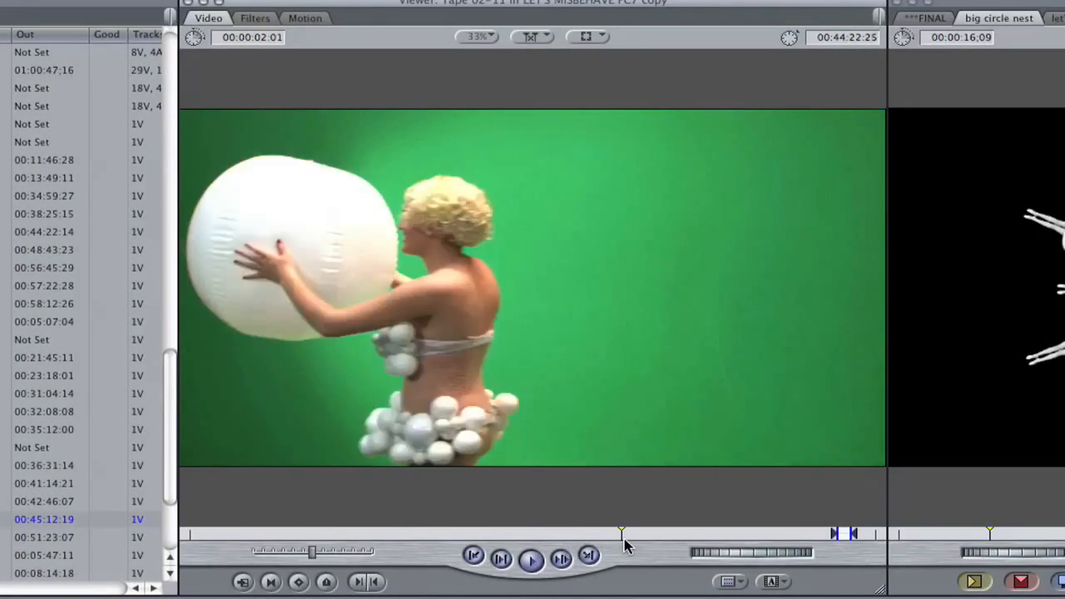
left_click_drag(626, 545, 552, 545)
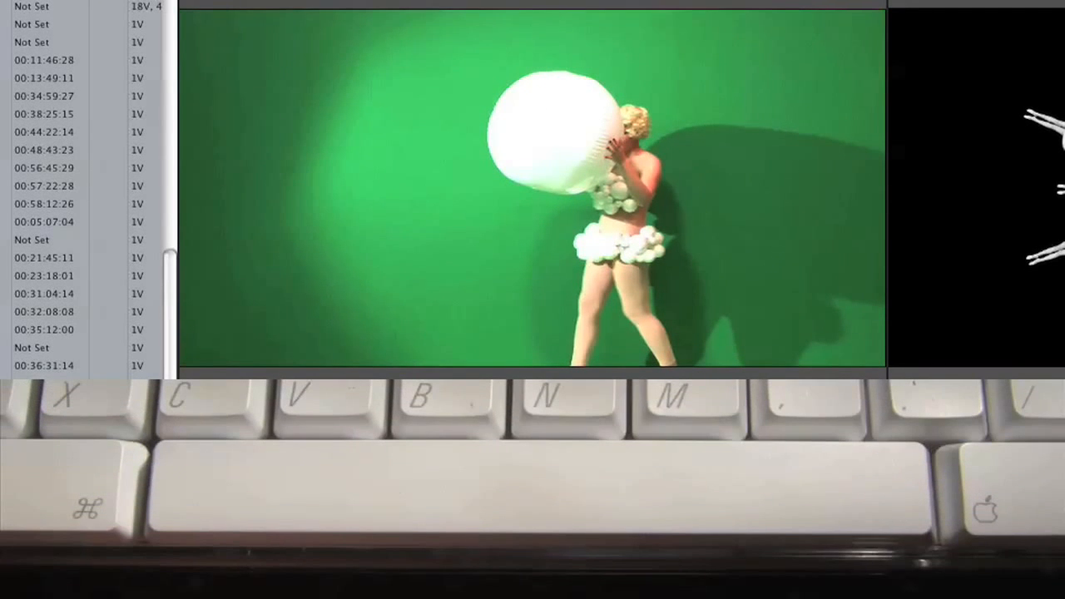
Play and stop the Tape 02-11 clip, and shuttle it in reverse and forward.
key("space")
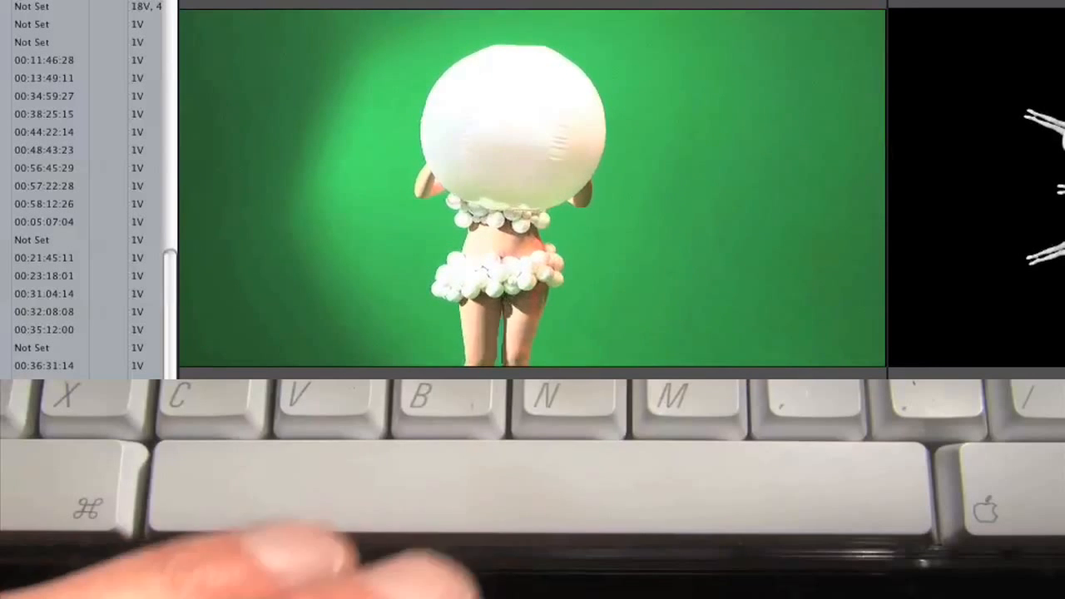
key("space")
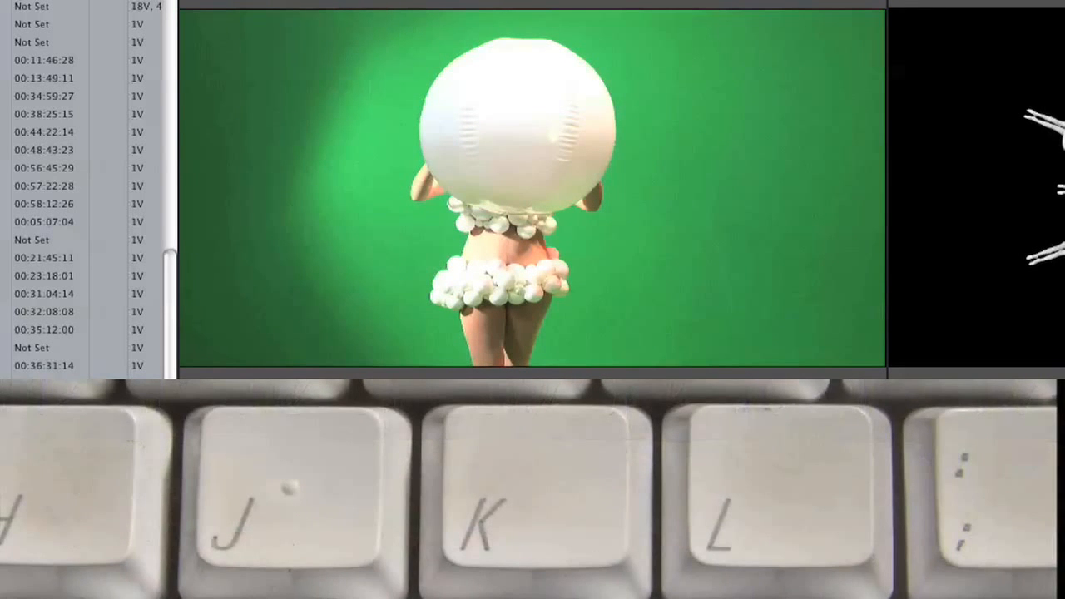
key("j")
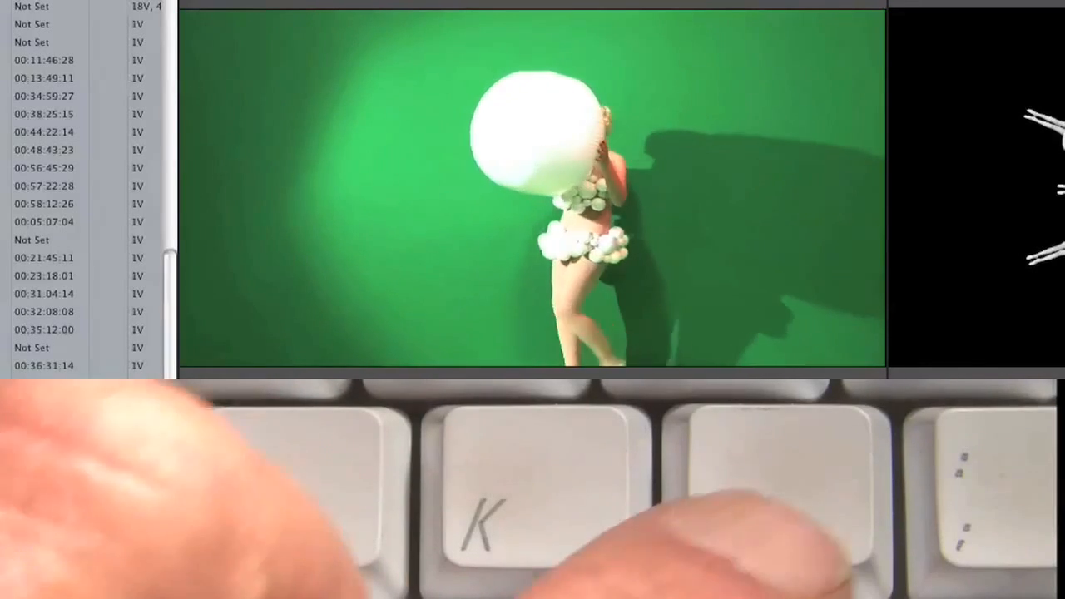
key("l")
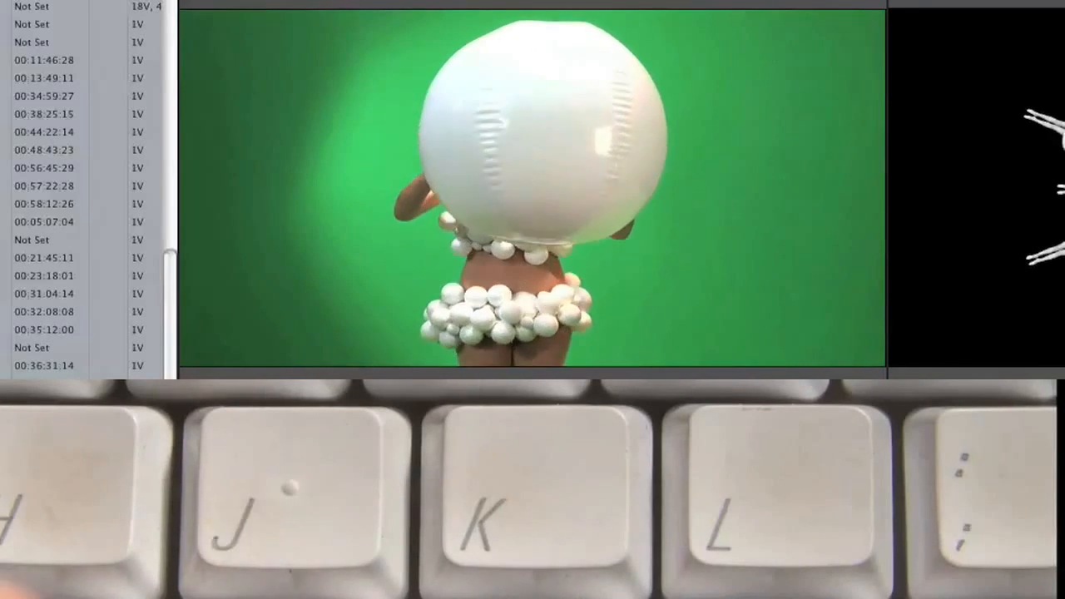
key("k")
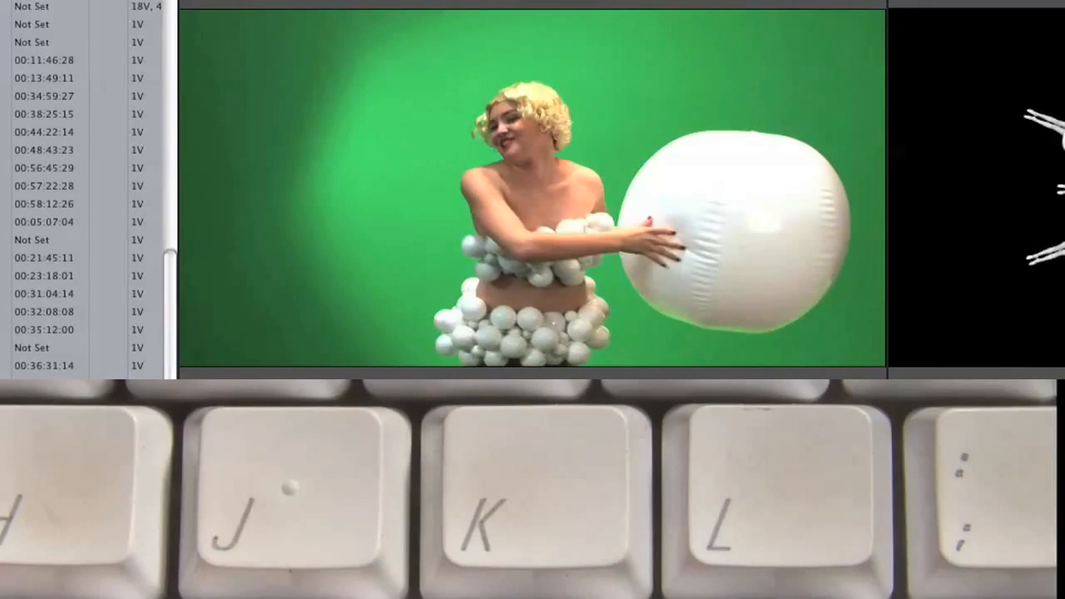
key("j")
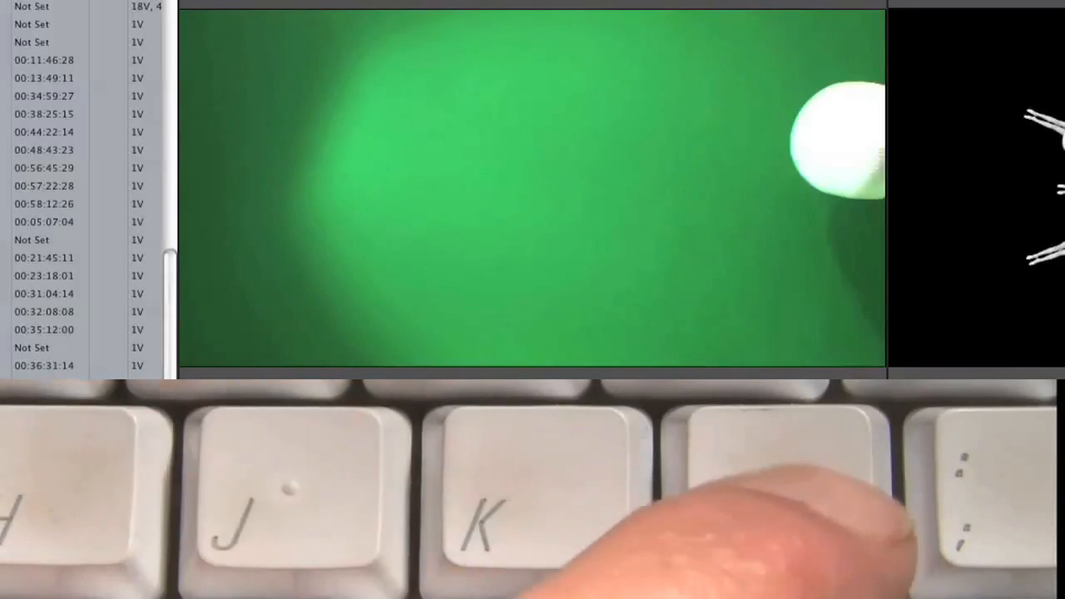
key("l")
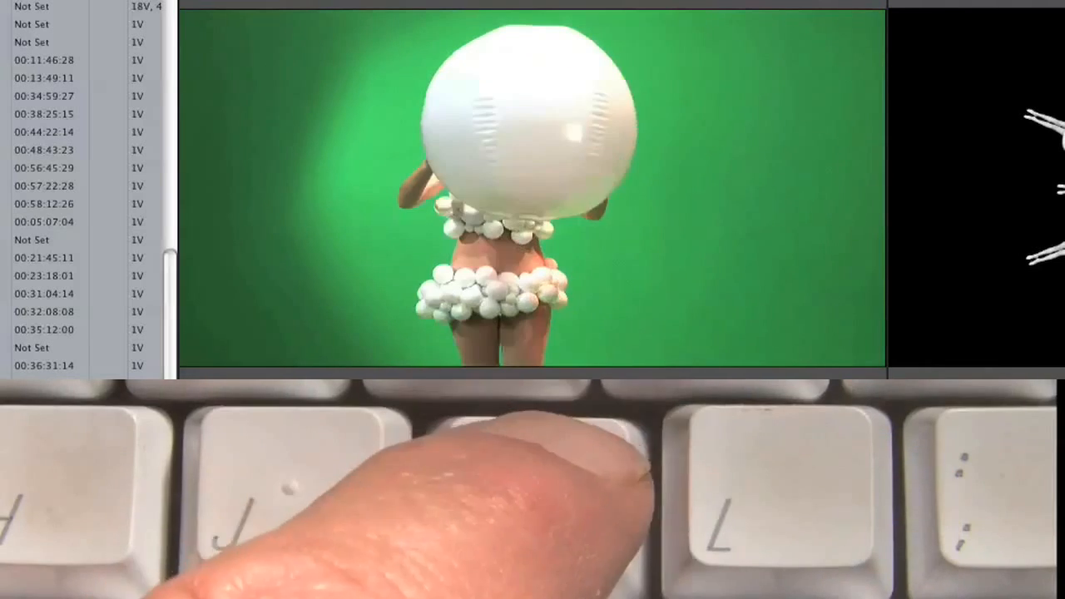
Jump to the clip's media start and on to its In point, and step single frames forward and back.
key("Up")
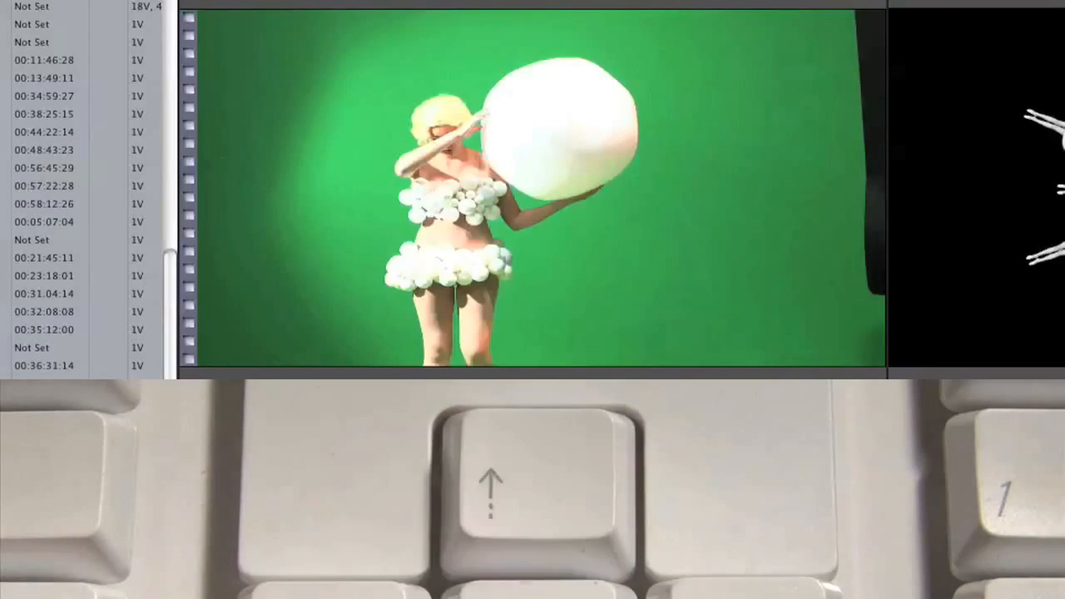
key("Down")
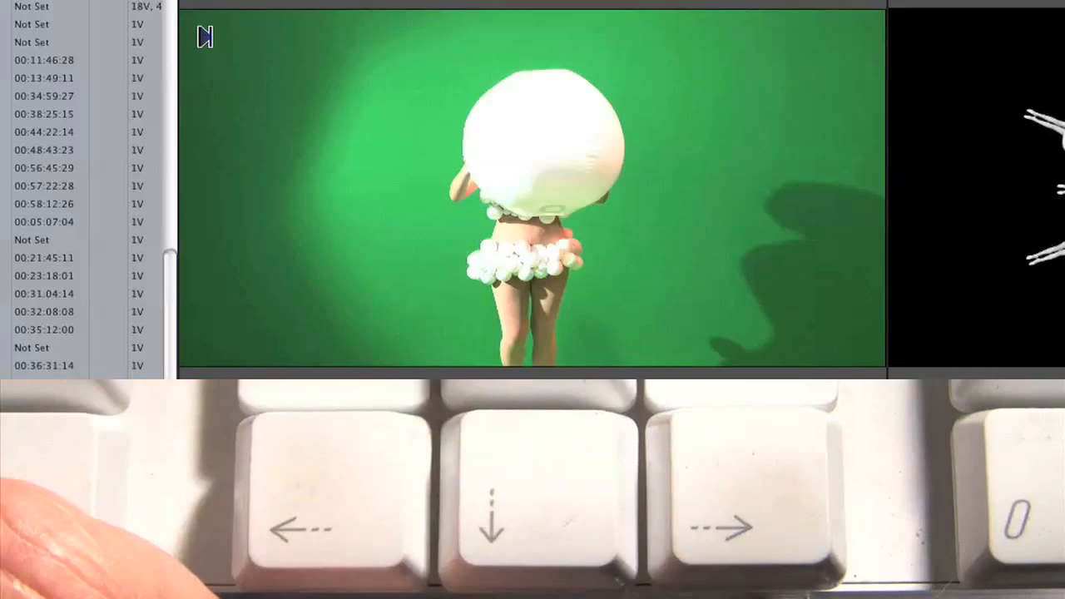
key("Right")
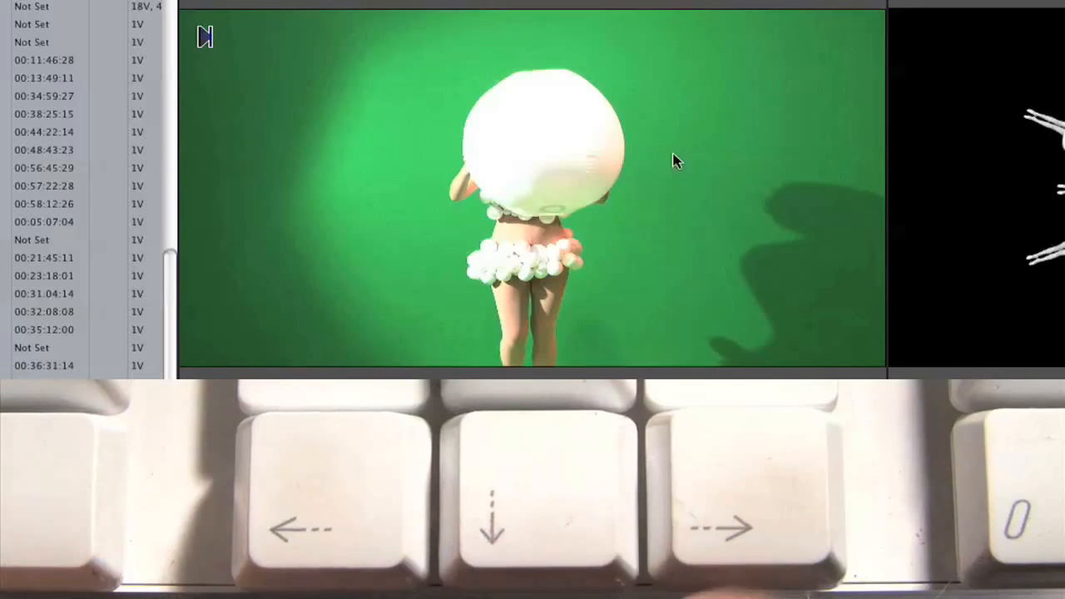
key("Right")
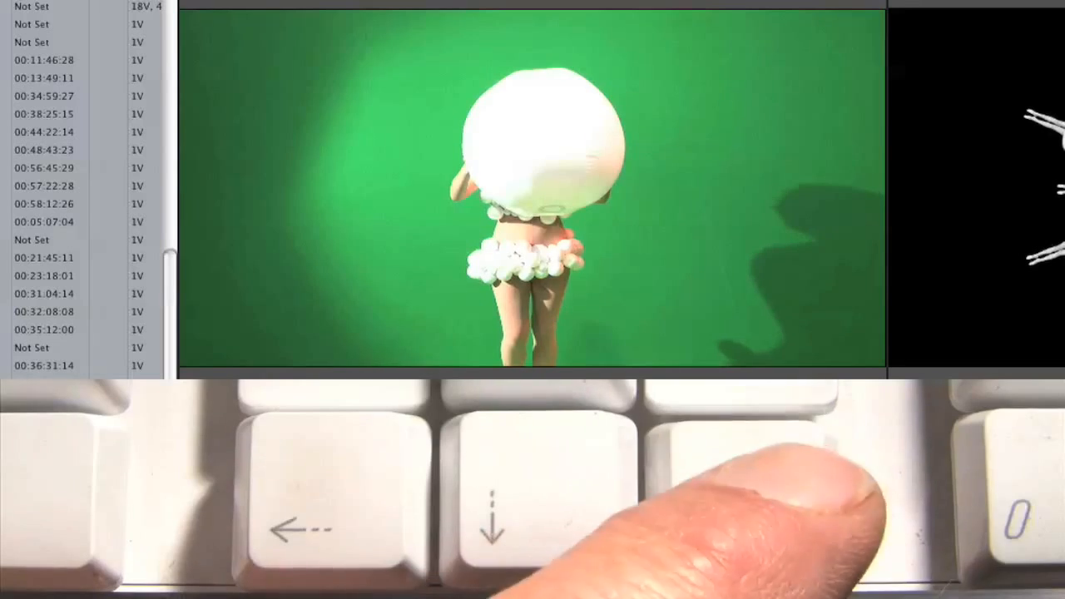
key("Left")
key("Left")
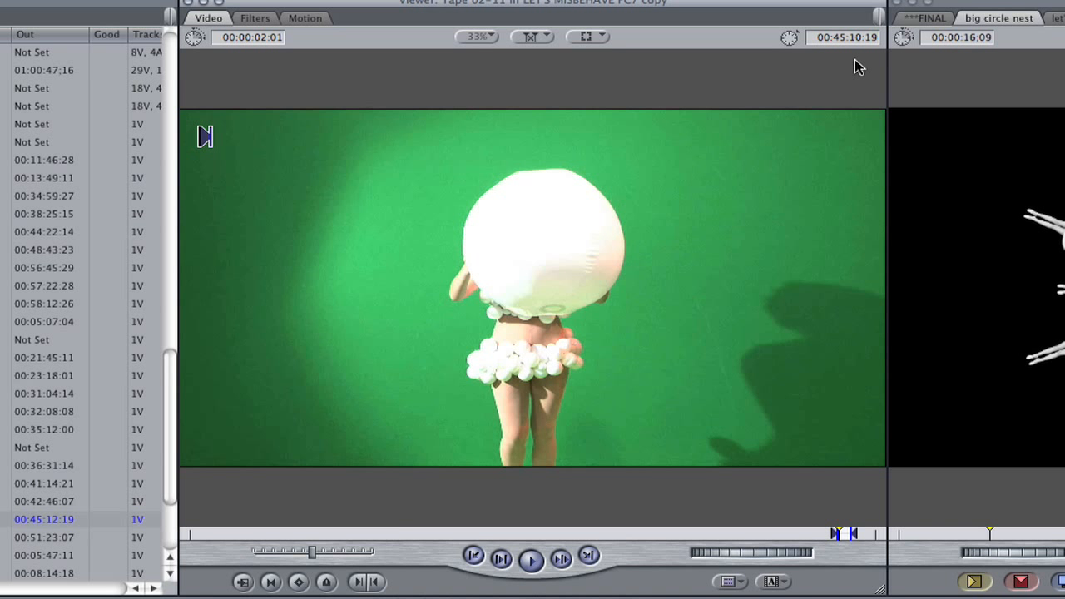
Move the clip's playhead forward and back in one-second jumps around the marked section.
key("shift+Right")
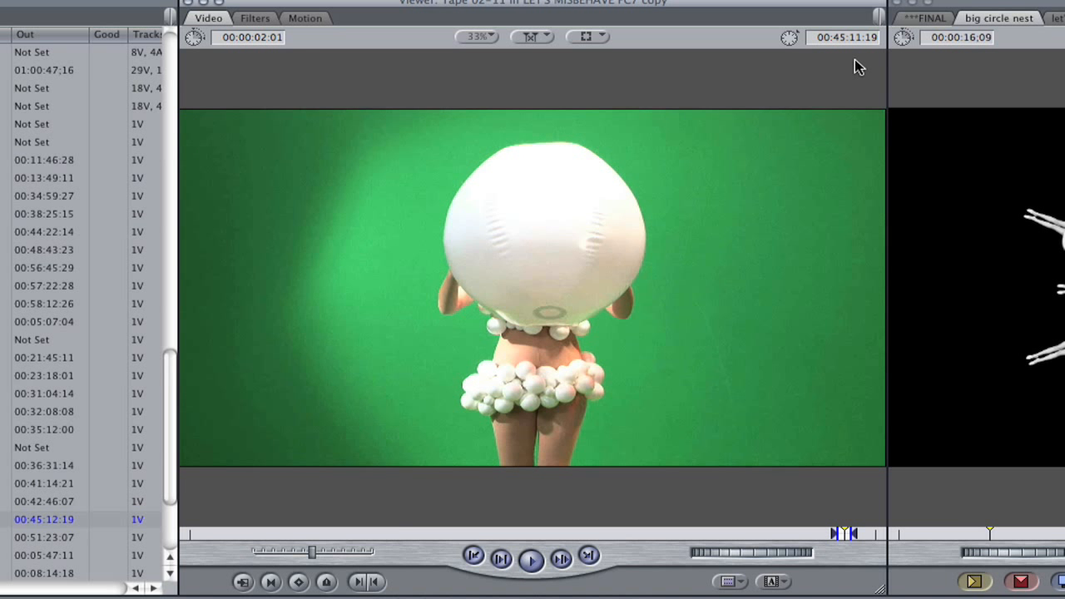
key("shift+Left")
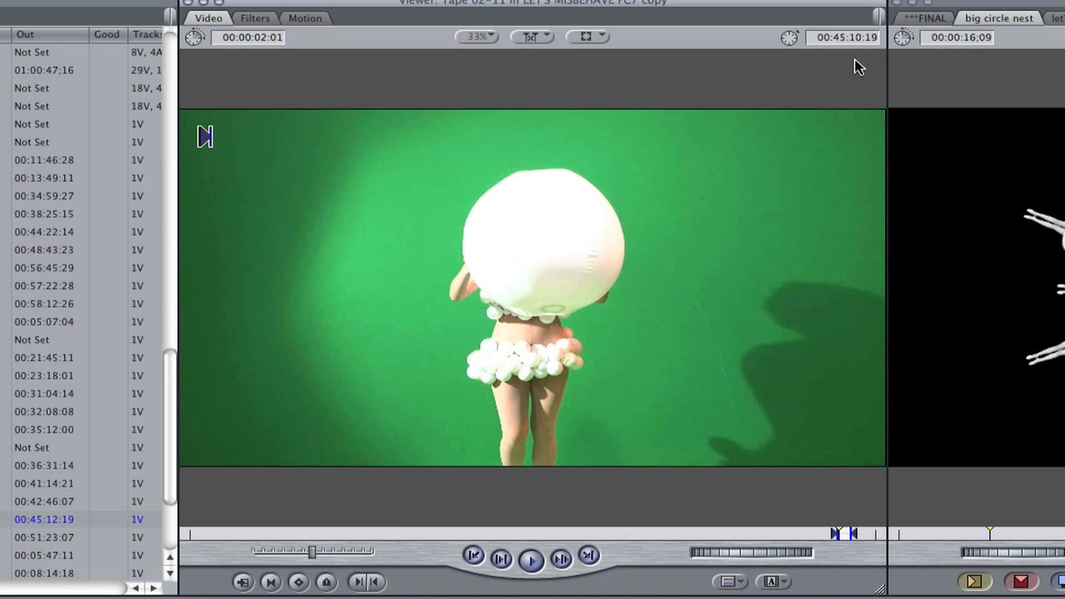
key("shift+Left")
key("shift+Right")
key("shift+Right")
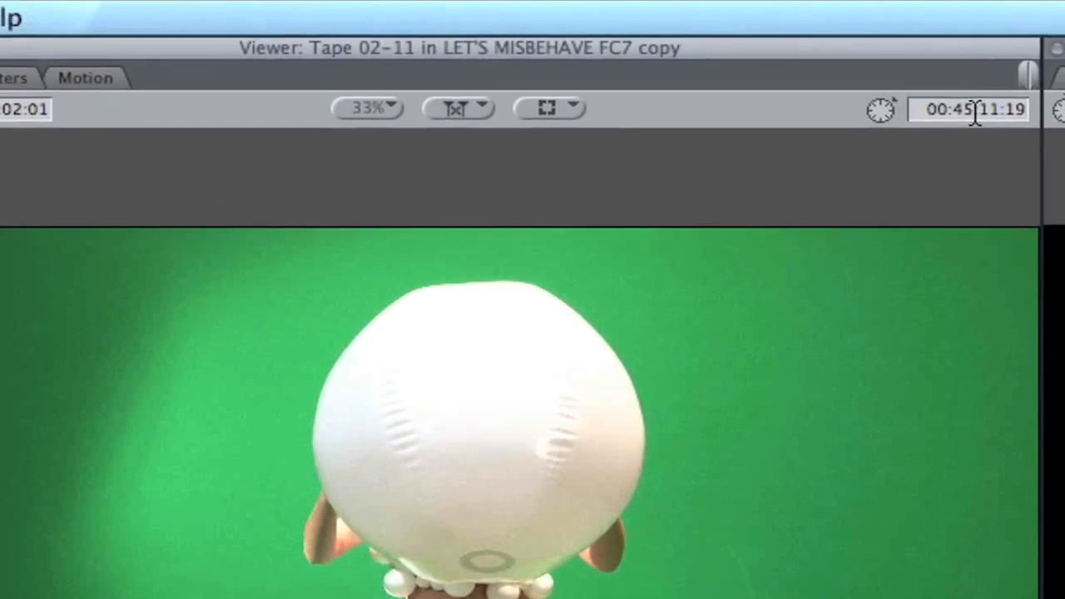
Move the Viewer playhead to timecode 44:02:00 and scrub the clip to an earlier point.
left_click(1004, 100)
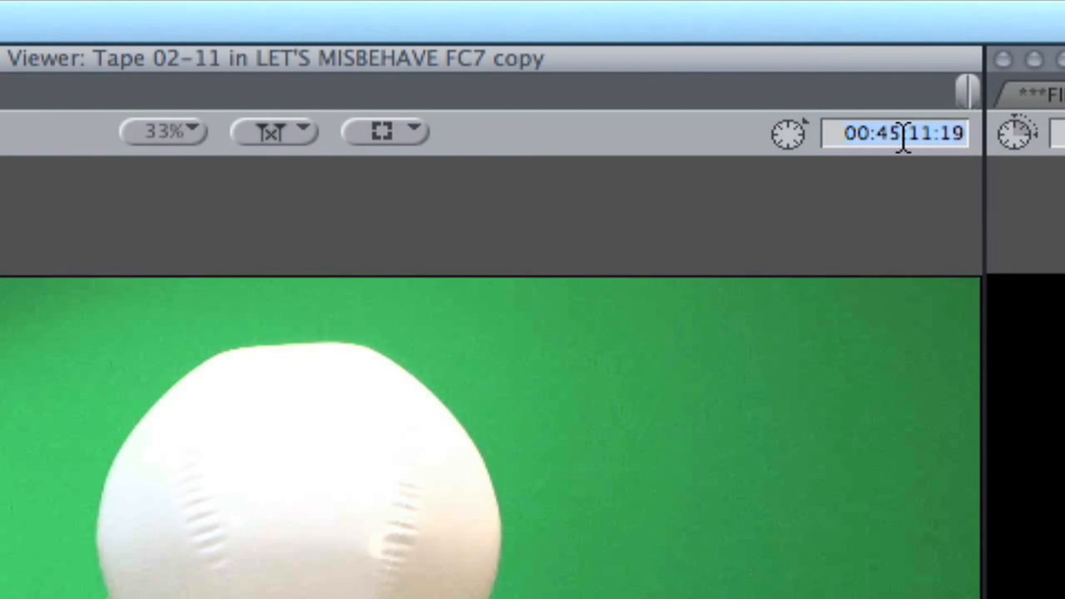
type("440200")
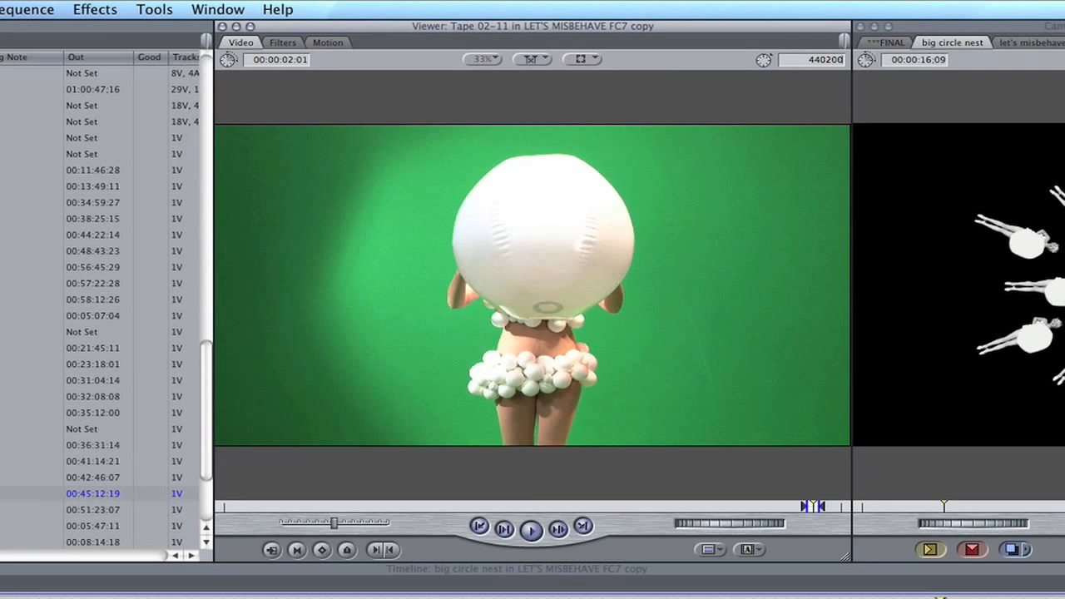
key("Return")
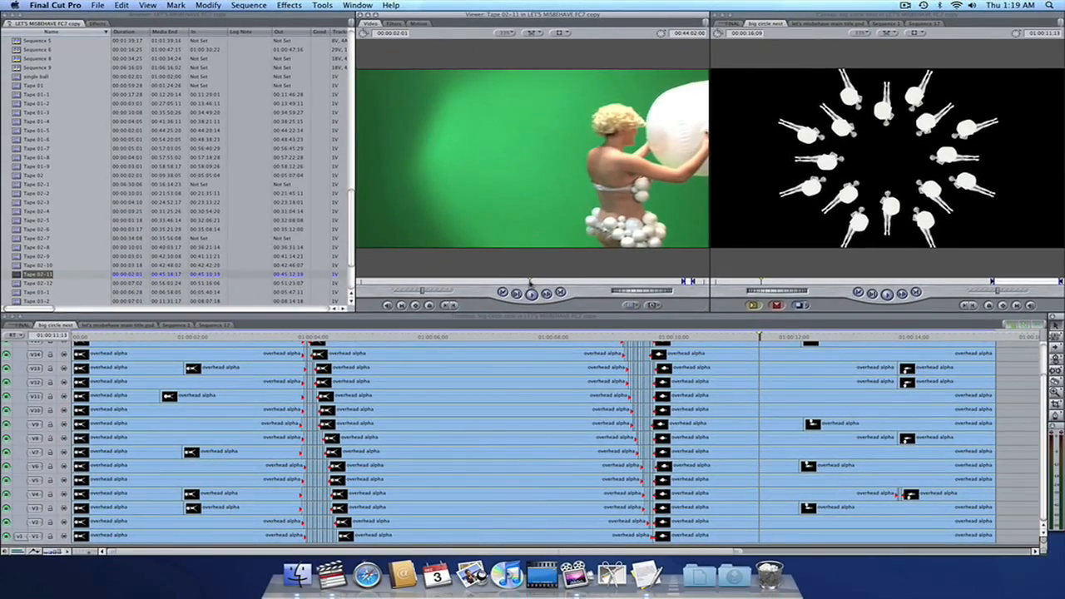
left_click_drag(531, 290, 472, 286)
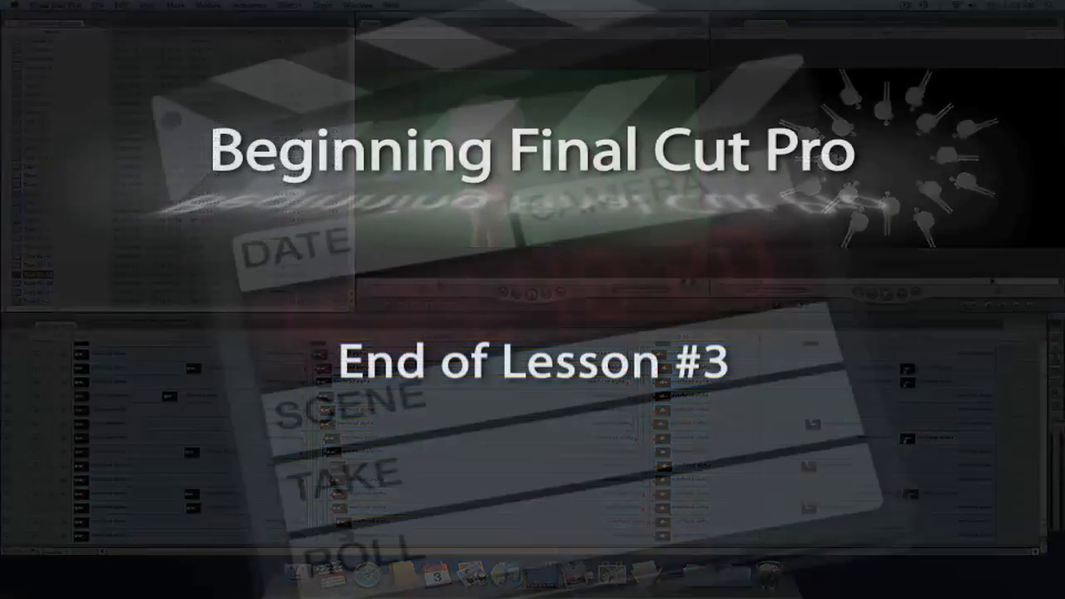